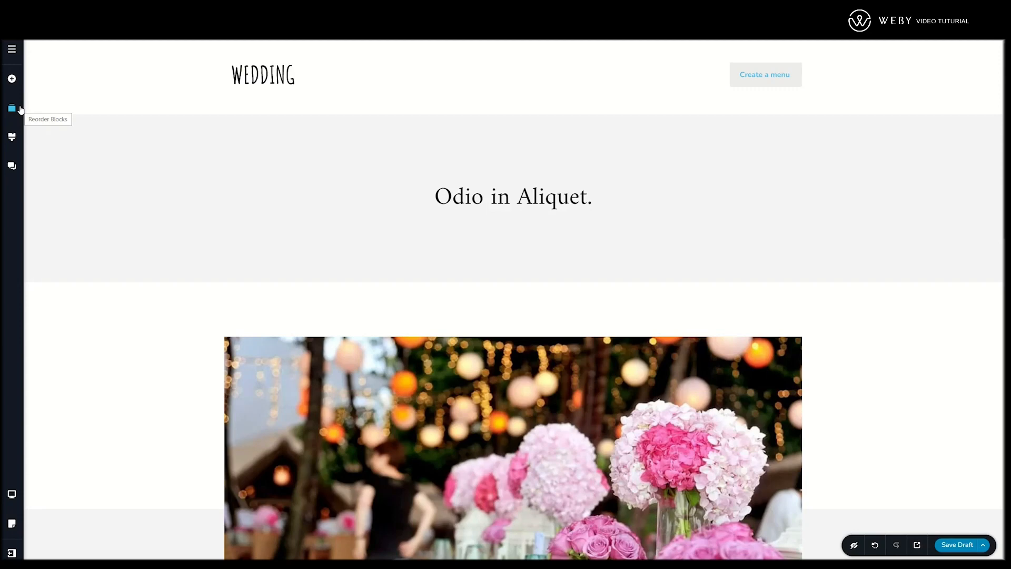
Examine the Menu element in the element library and its placeholder in the page header
left_click(14, 79)
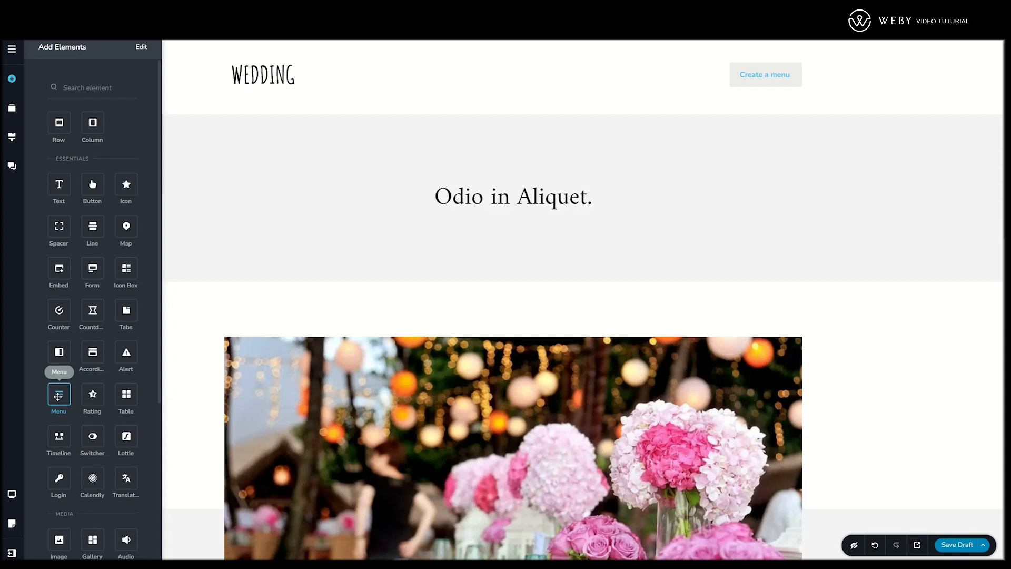
left_click_drag(58, 396, 753, 92)
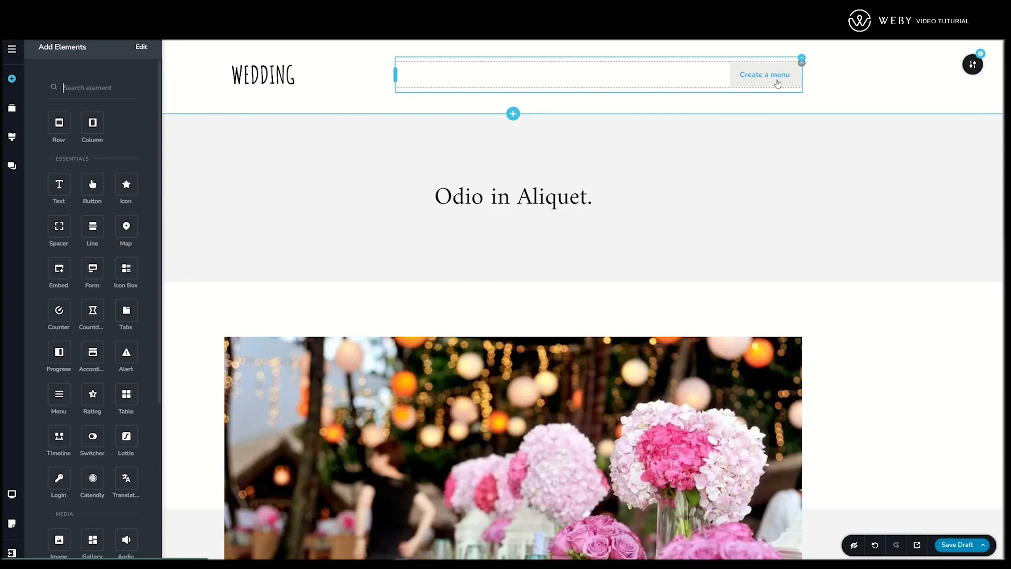
left_click(870, 82)
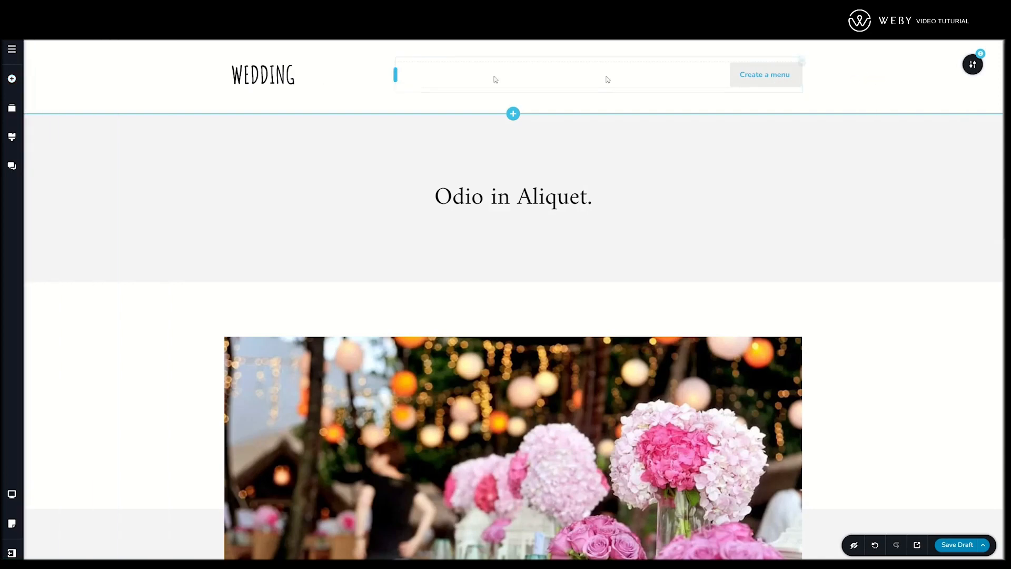
Create a new site menu named "Main Demo Menu" and select it for editing
left_click(14, 52)
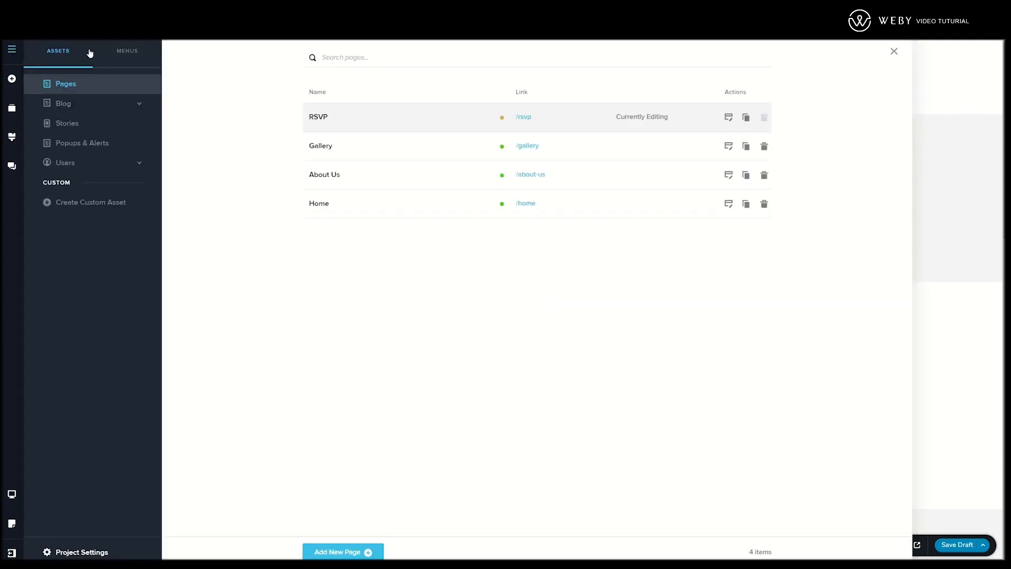
left_click(123, 51)
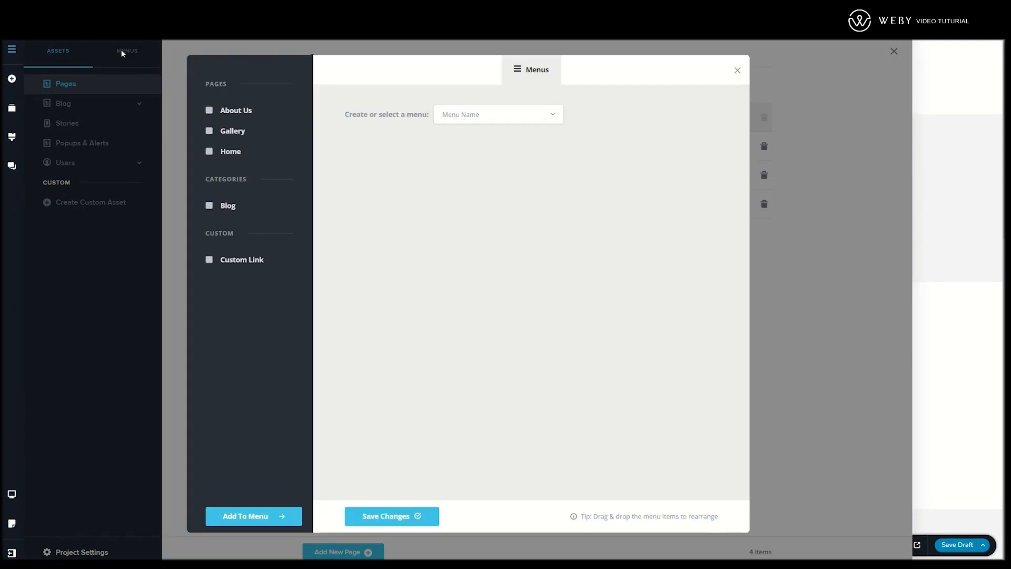
left_click(544, 114)
left_click(454, 139)
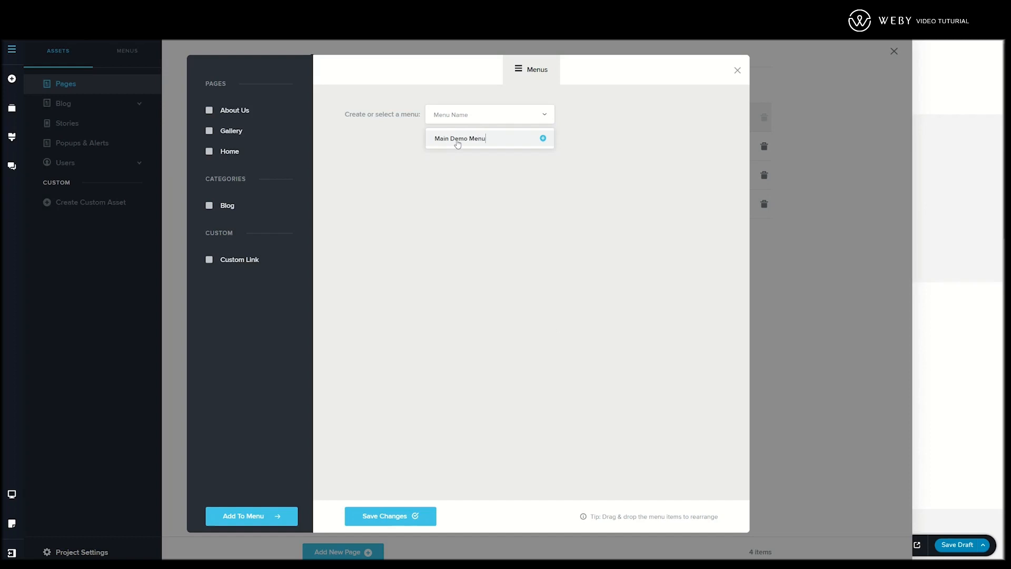
left_click(543, 139)
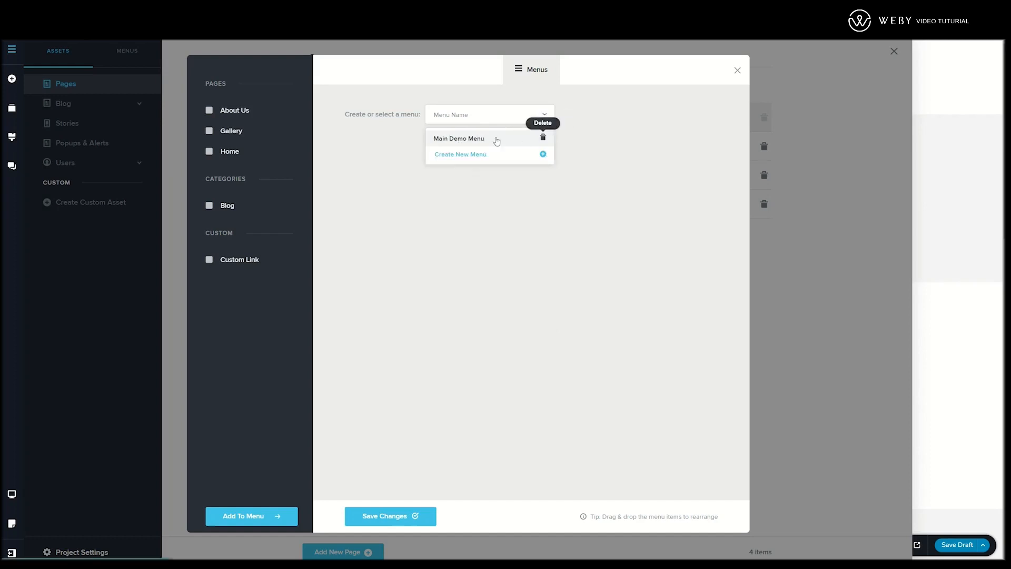
left_click(461, 155)
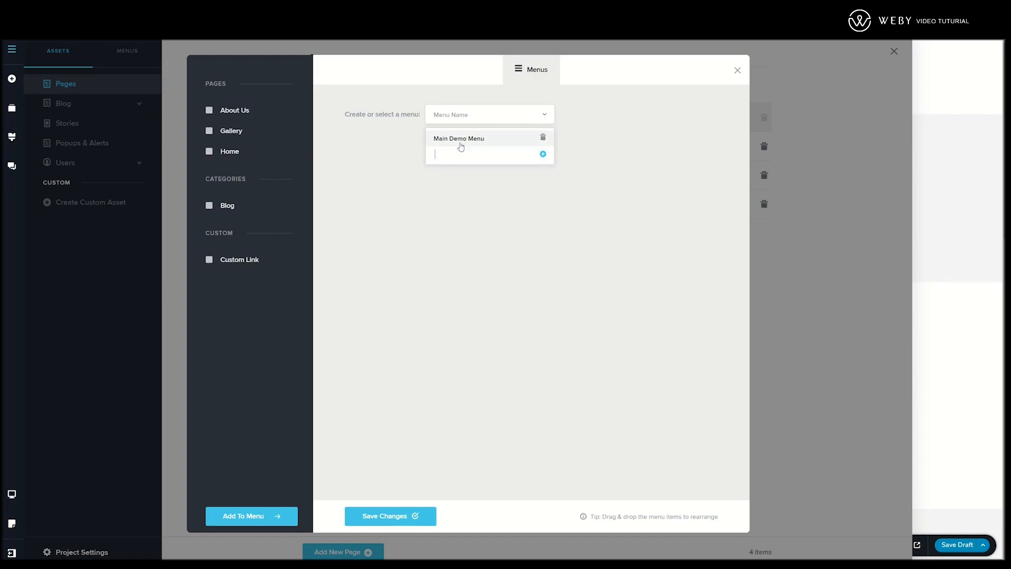
left_click(460, 142)
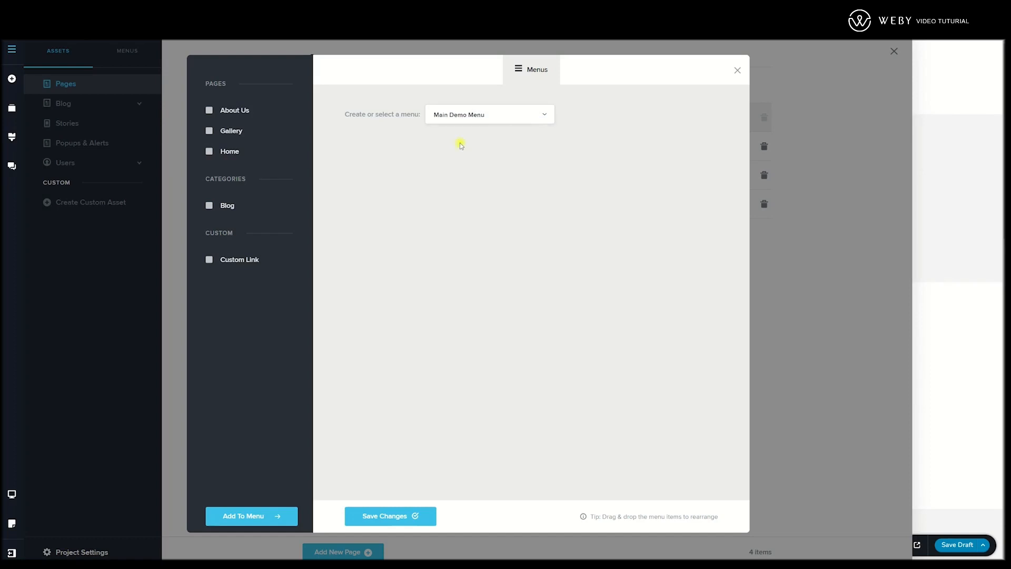
Add the About Us, Gallery and Home pages to Main Demo Menu
left_click(209, 110)
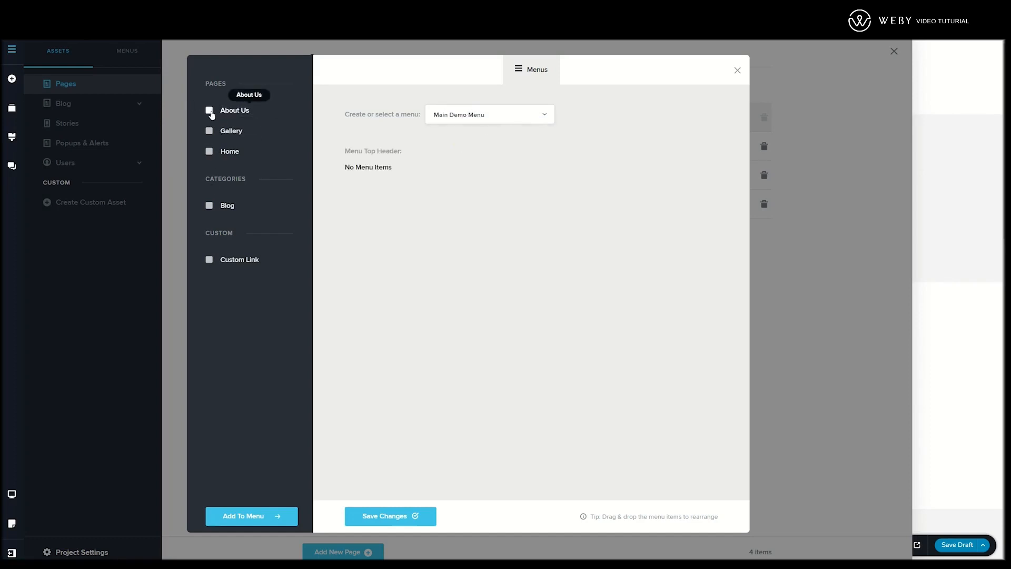
left_click(209, 130)
left_click(209, 152)
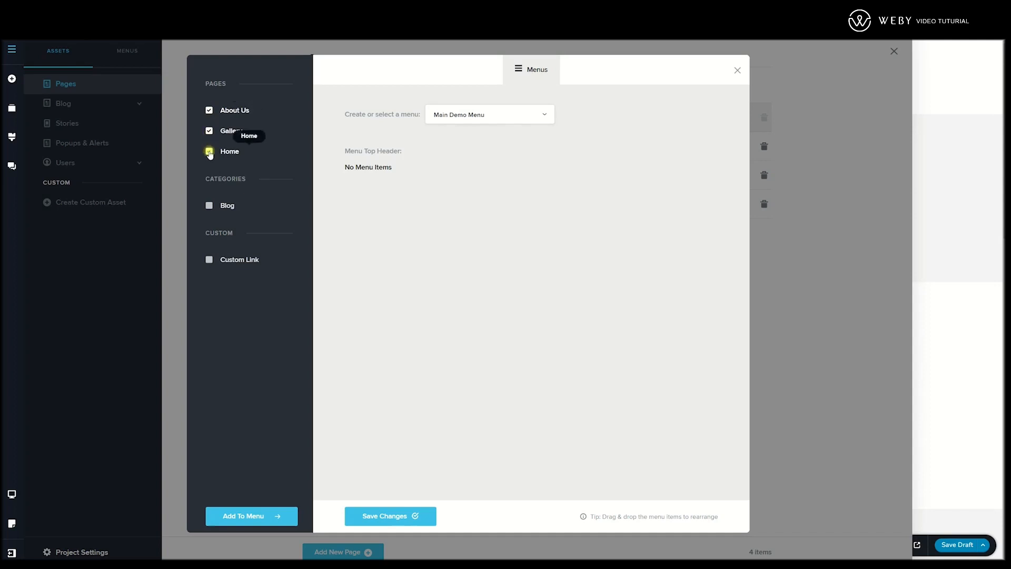
left_click(255, 516)
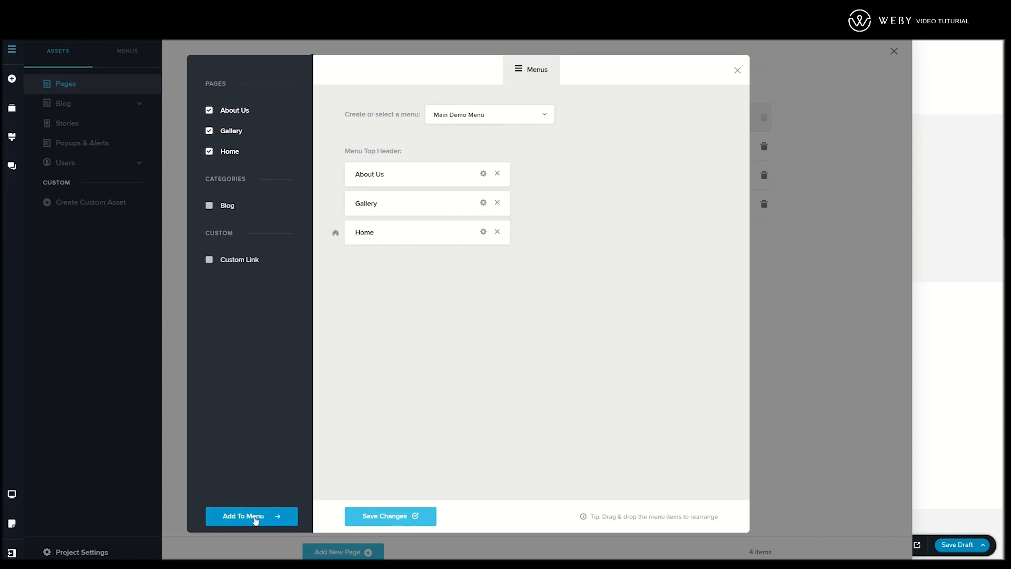
Reorder the menu items to Home, Gallery, About Us, save the menu and return to the page
left_click_drag(361, 232, 356, 176)
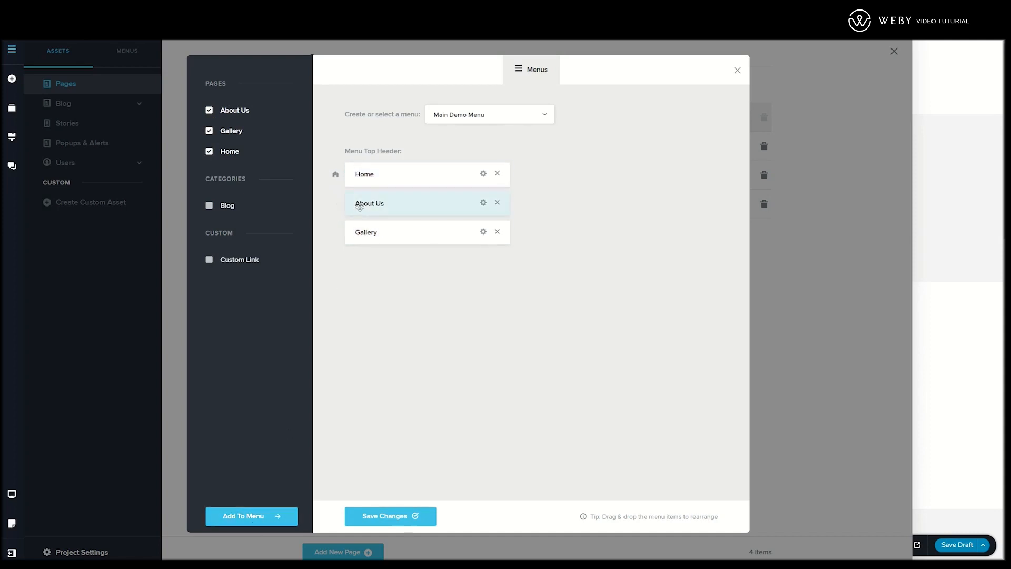
left_click_drag(368, 230, 354, 203)
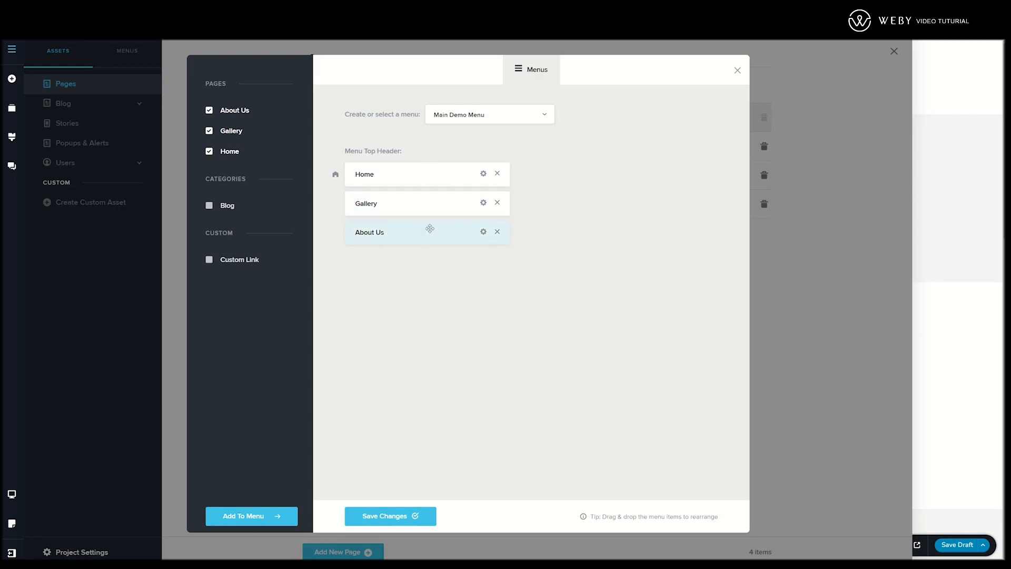
left_click(403, 515)
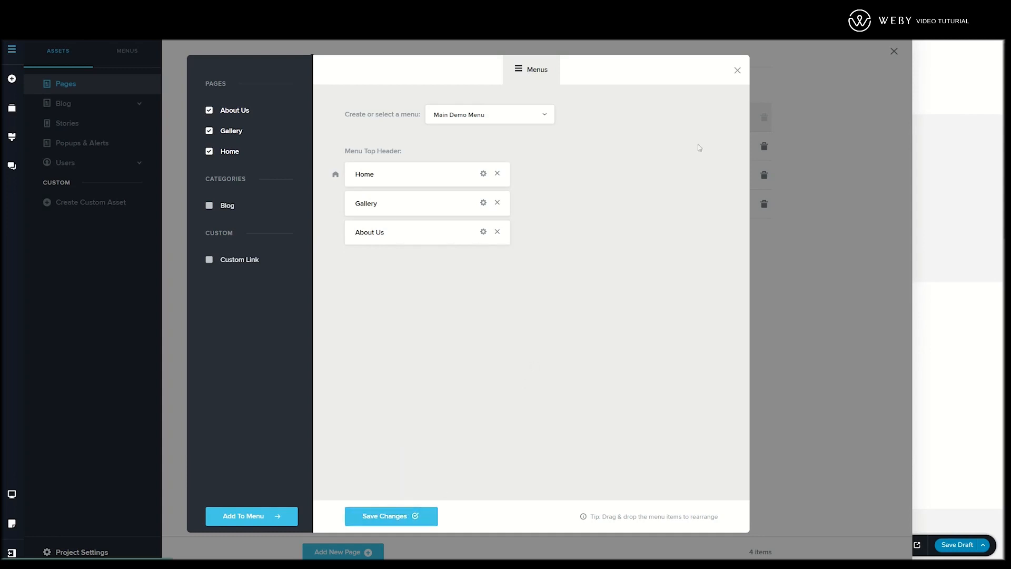
left_click(738, 70)
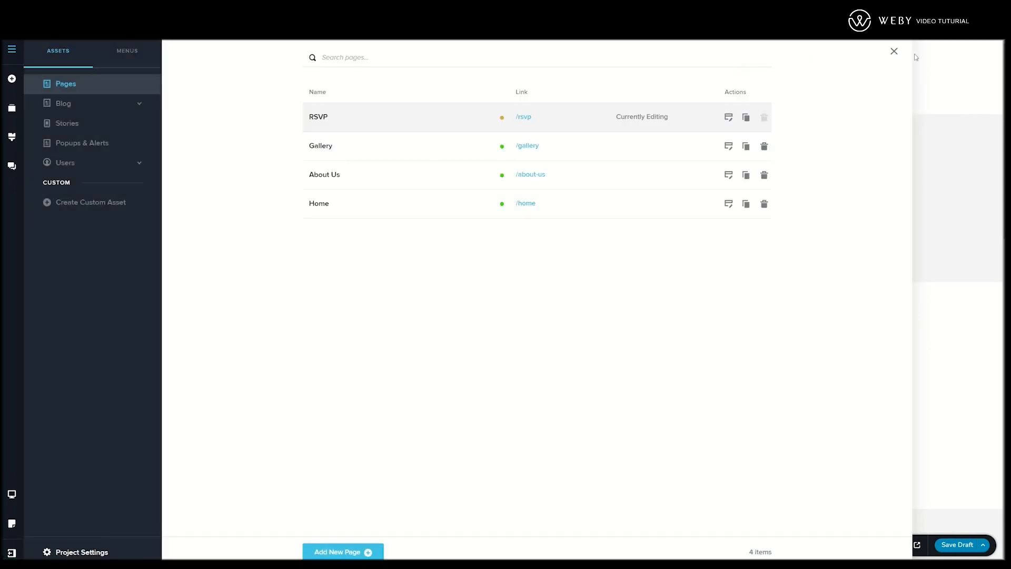
left_click(894, 51)
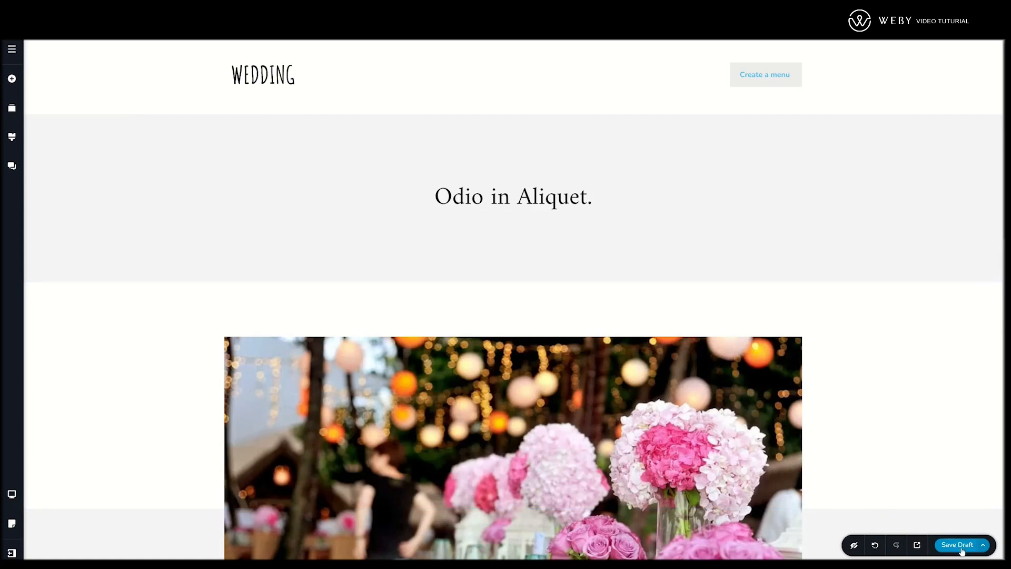
Publish the RSVP page and reopen the site's menu manager
left_click(983, 545)
left_click(956, 516)
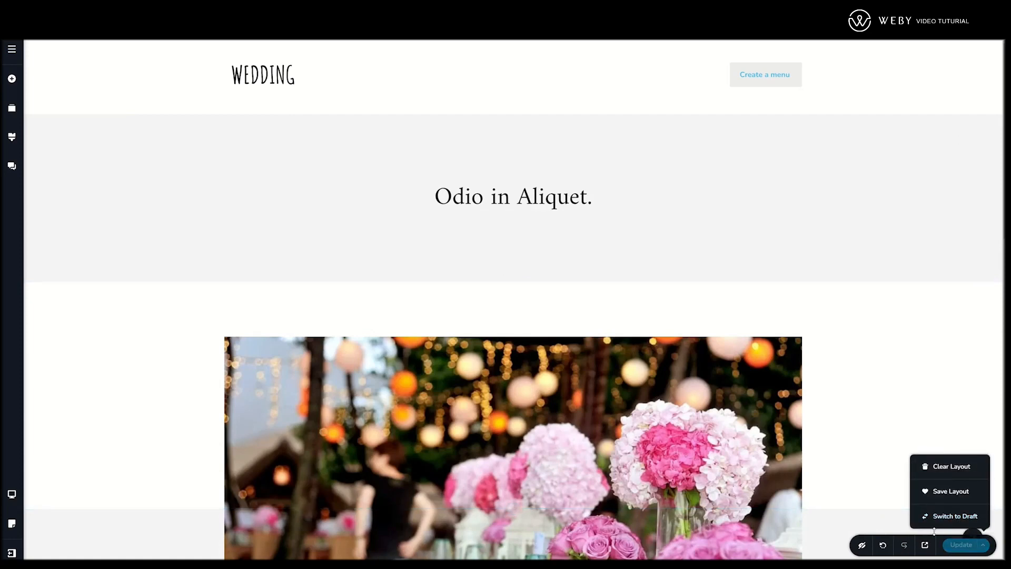
left_click(13, 51)
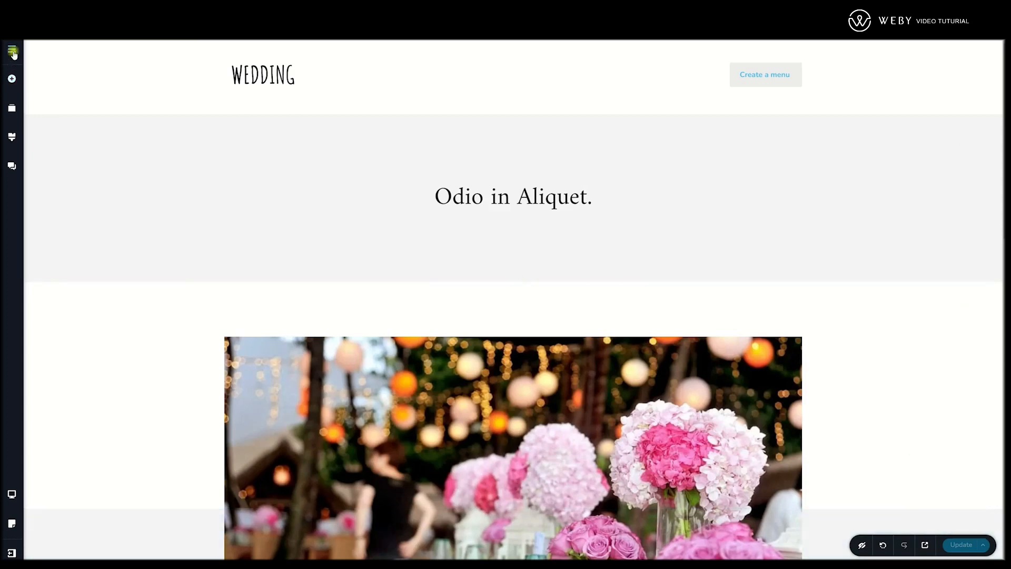
left_click(122, 55)
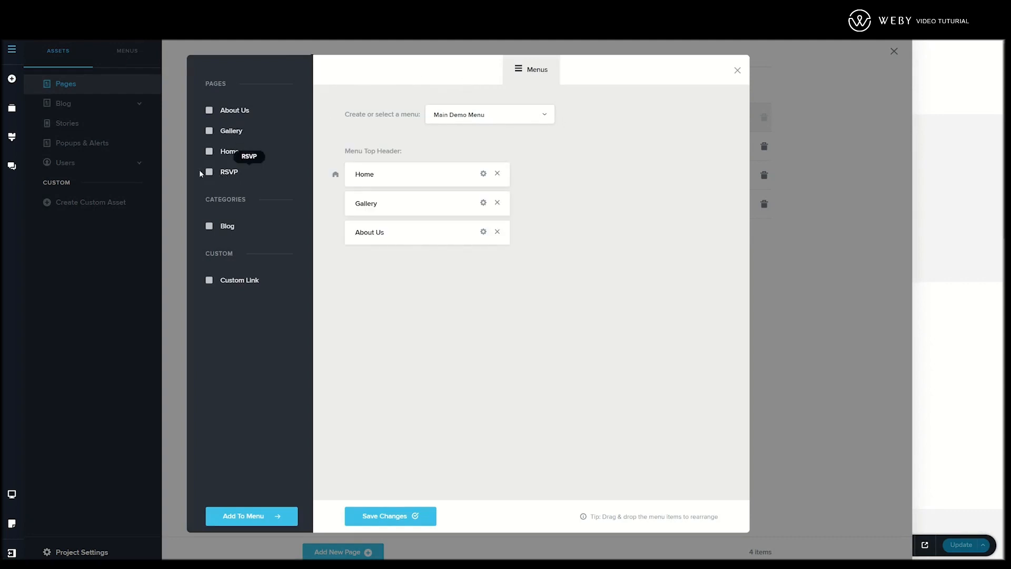
Add the RSVP page to Main Demo Menu, save the changes and return to the page
left_click(226, 174)
left_click(257, 519)
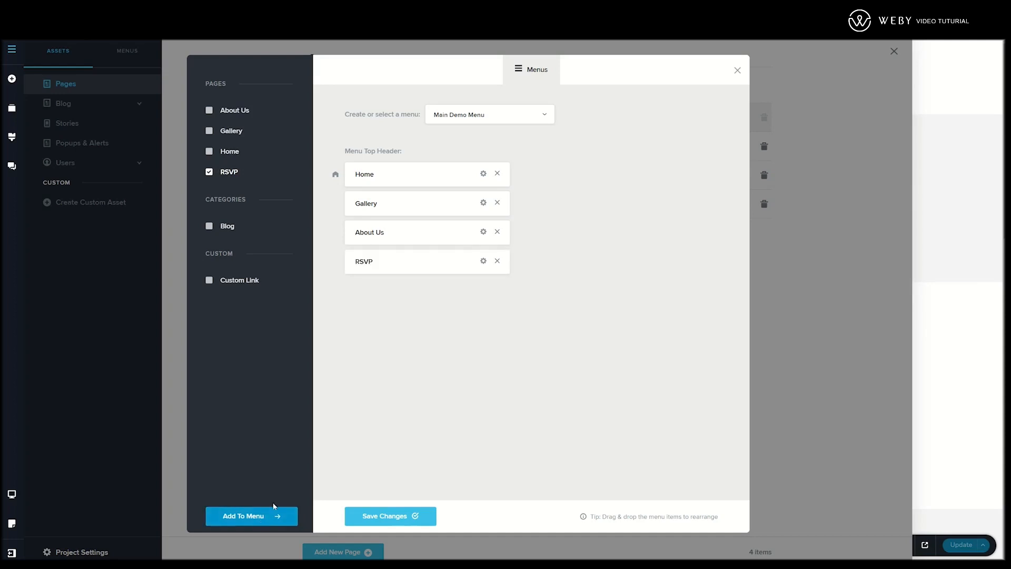
left_click(401, 517)
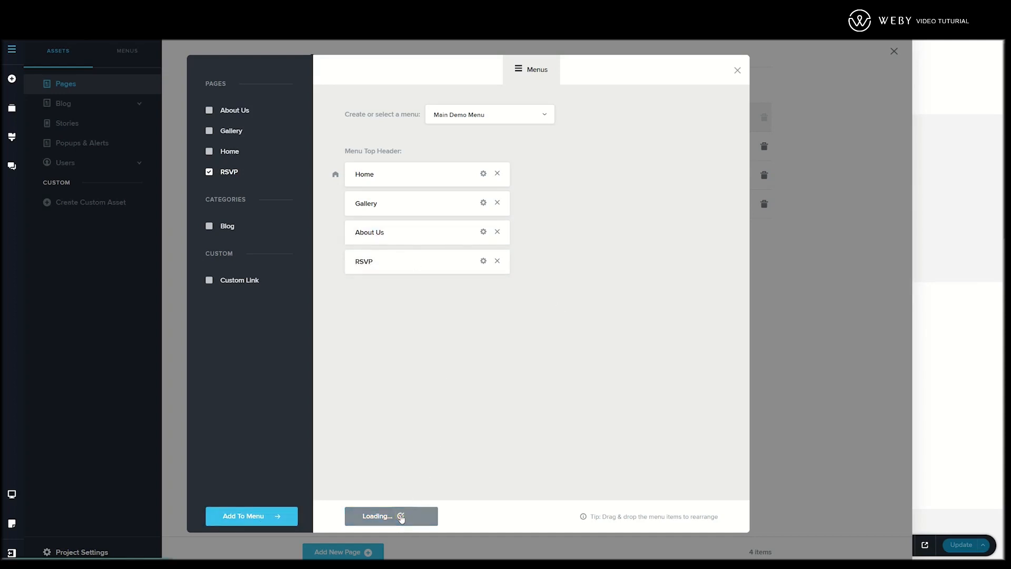
left_click(737, 71)
left_click(894, 51)
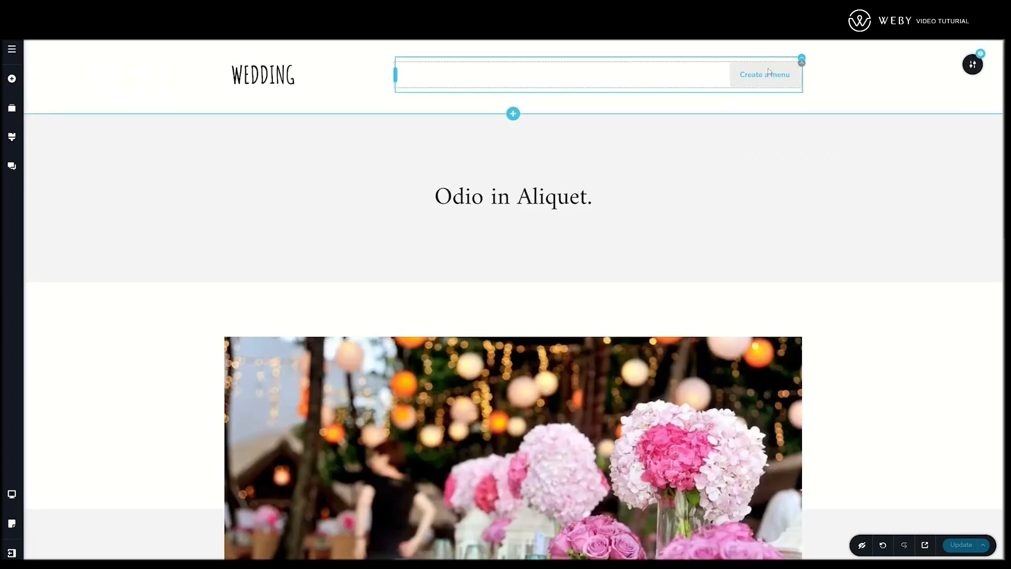
left_click(799, 71)
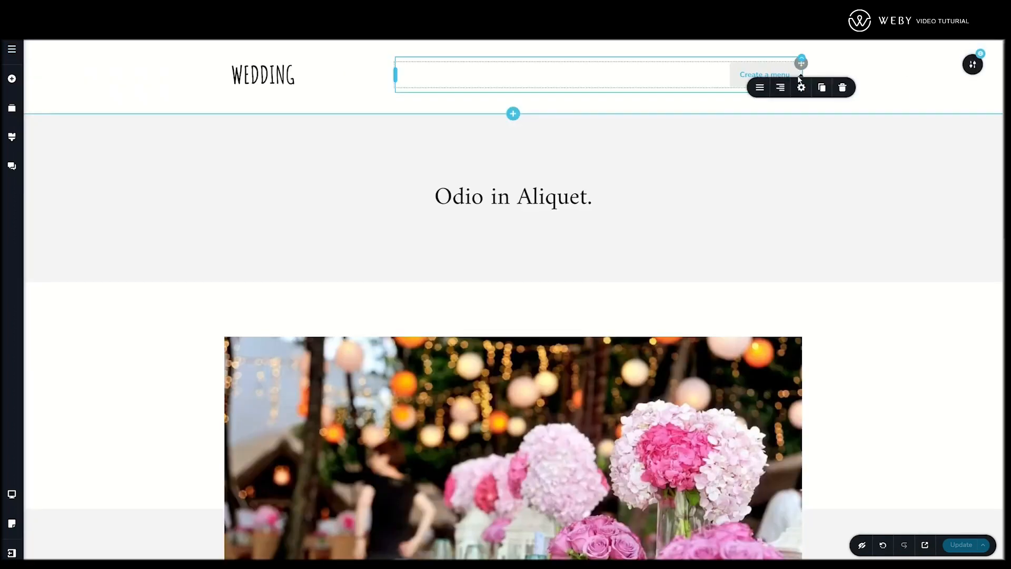
left_click(759, 88)
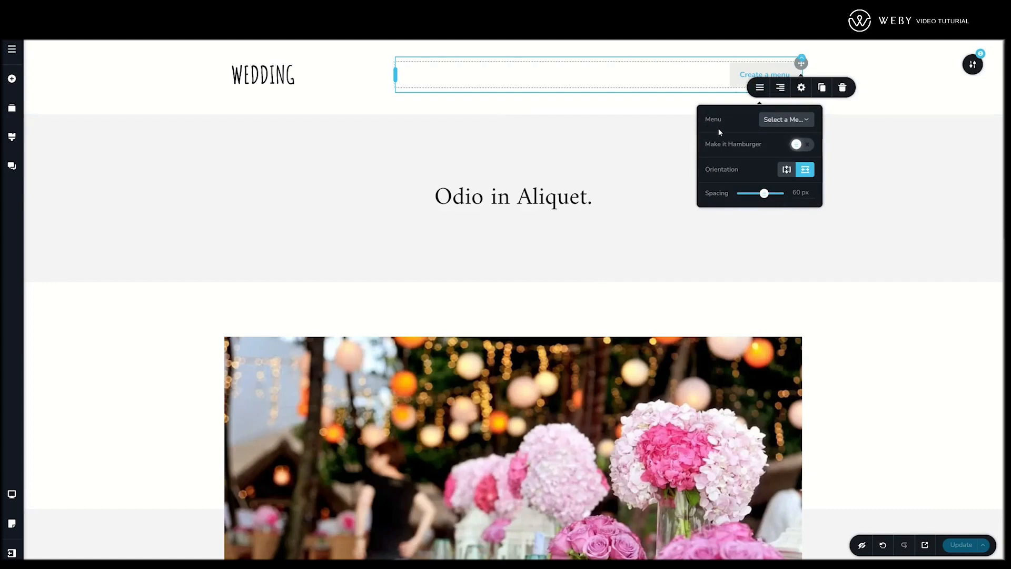
left_click(786, 121)
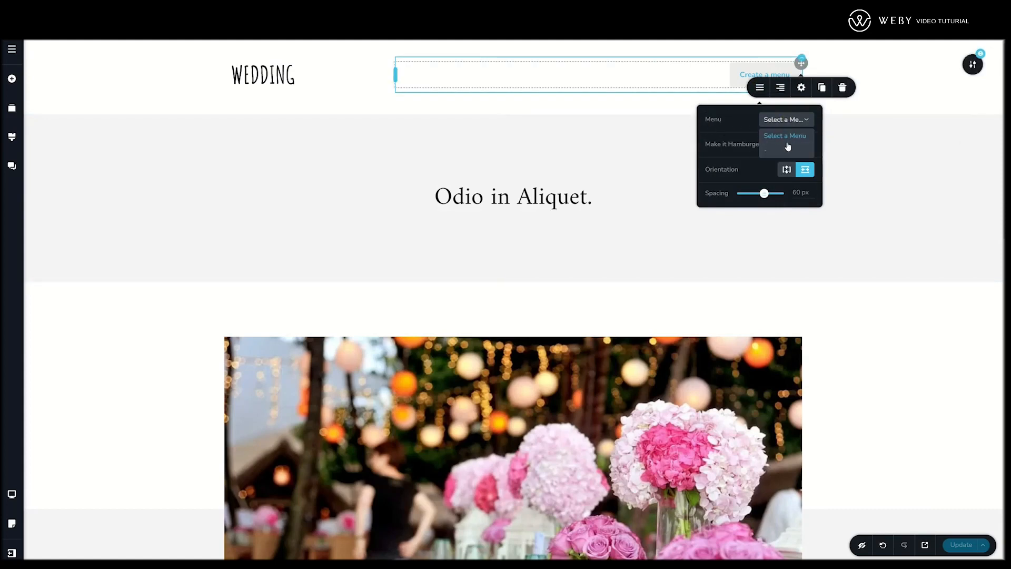
left_click(741, 125)
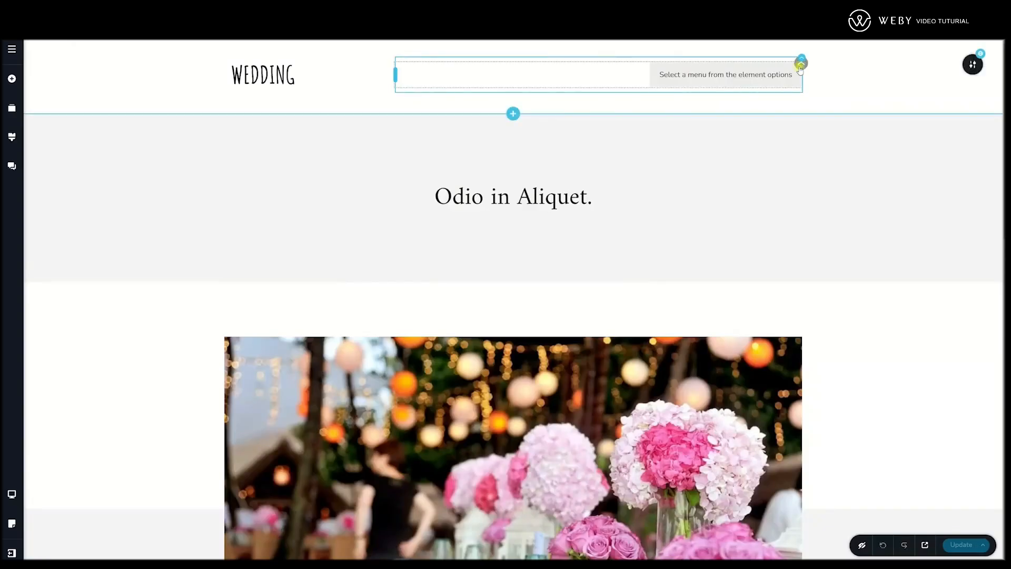
Assign Main Demo Menu to the menu element in the page header
left_click(792, 73)
left_click(759, 88)
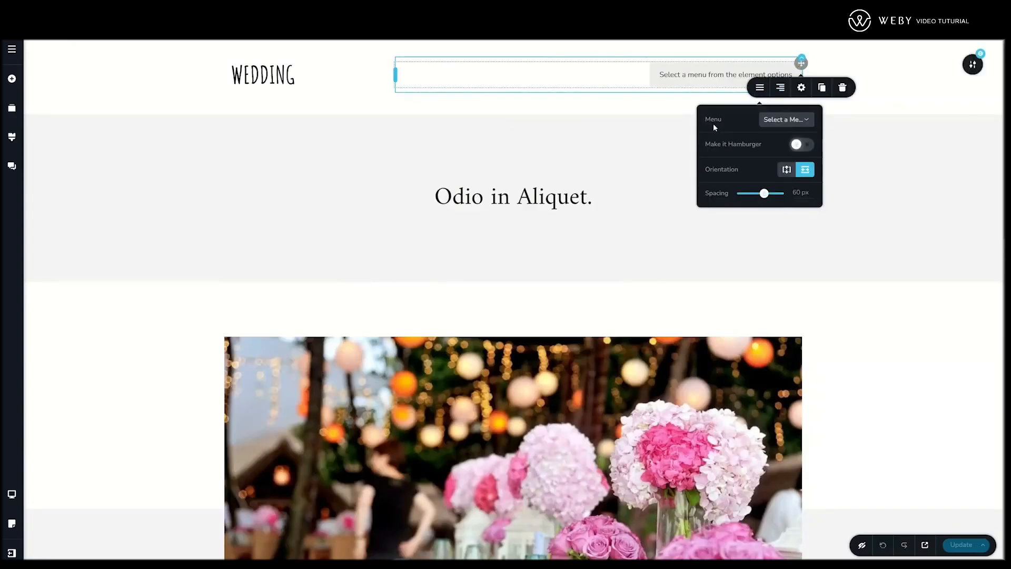
left_click(776, 121)
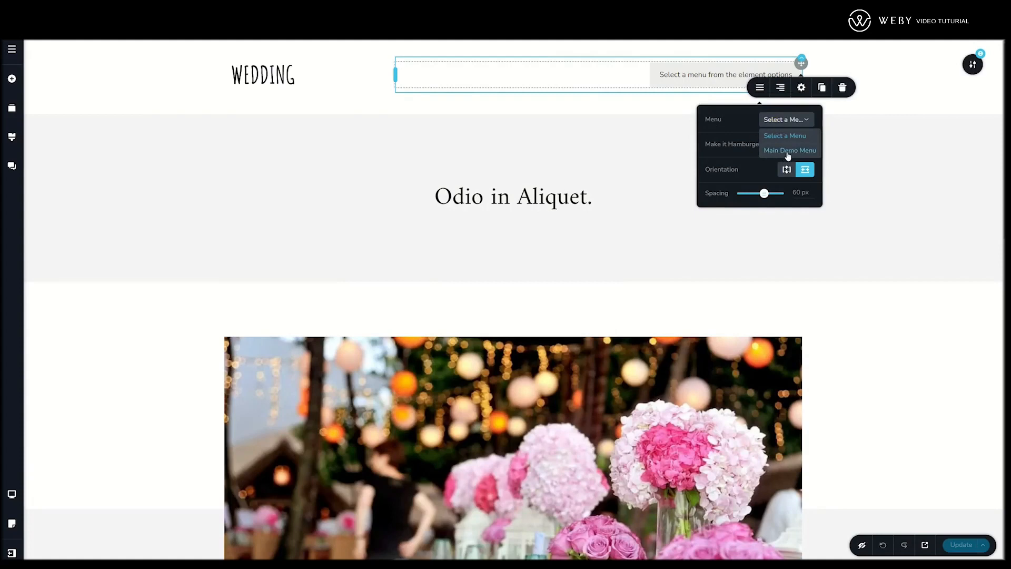
left_click(774, 151)
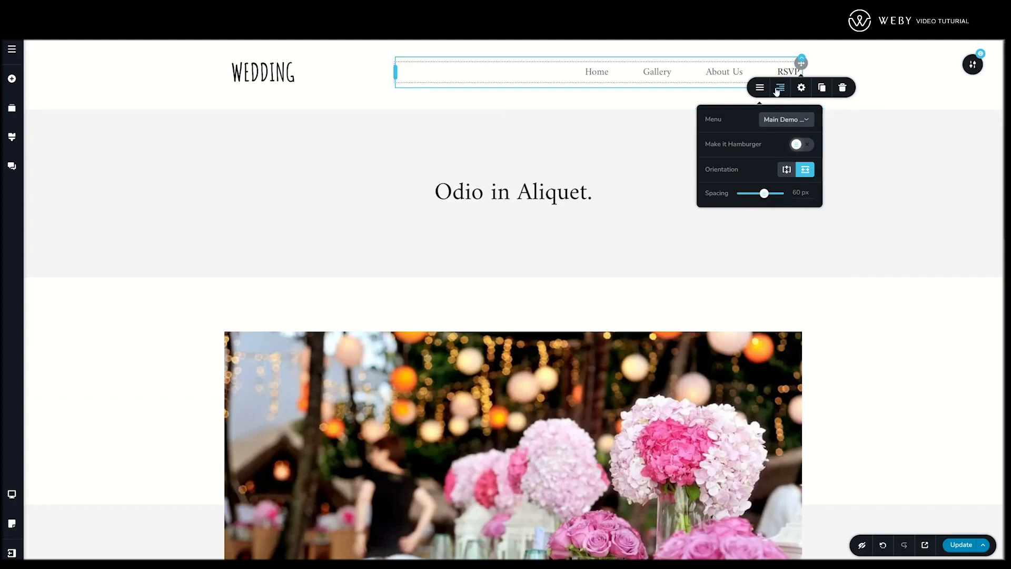
Look over the header menu's styling and menu options, and cycle its alignment through the choices back to right
left_click(802, 87)
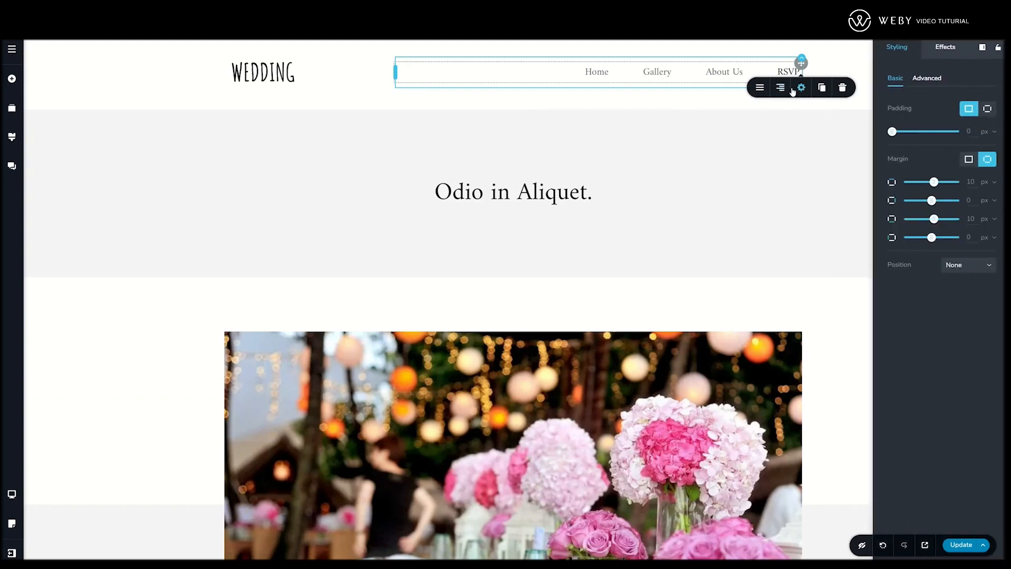
left_click(760, 87)
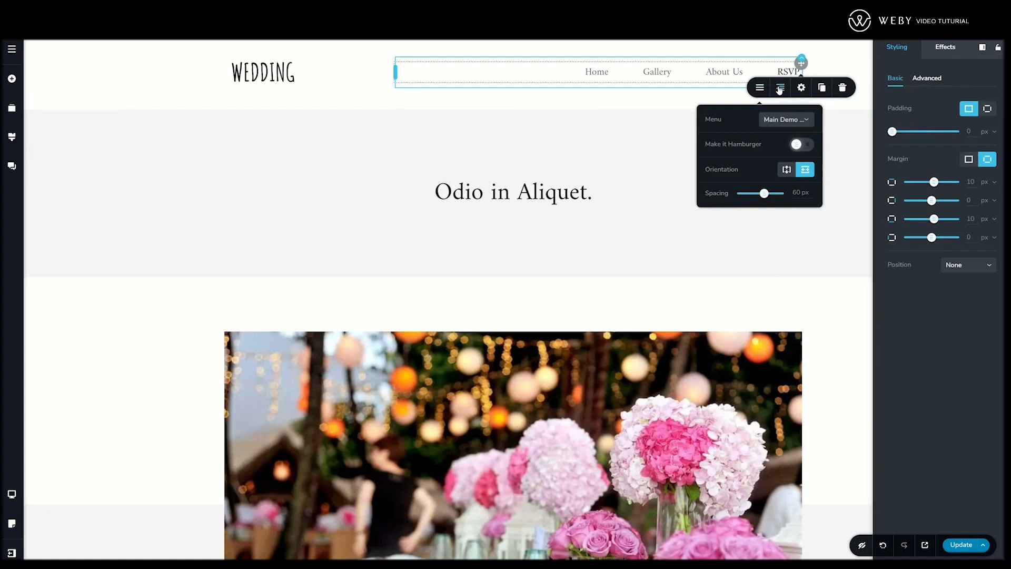
left_click(779, 87)
left_click(779, 89)
left_click(779, 89)
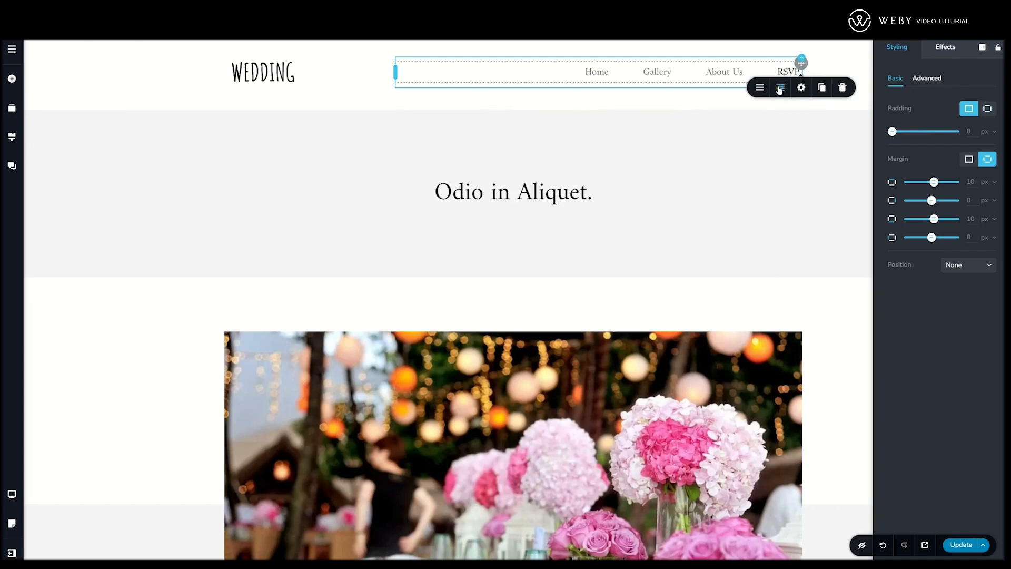
Turn on the Mega Menu for the Home item and add a text element and a button element to its dropdown
left_click(598, 73)
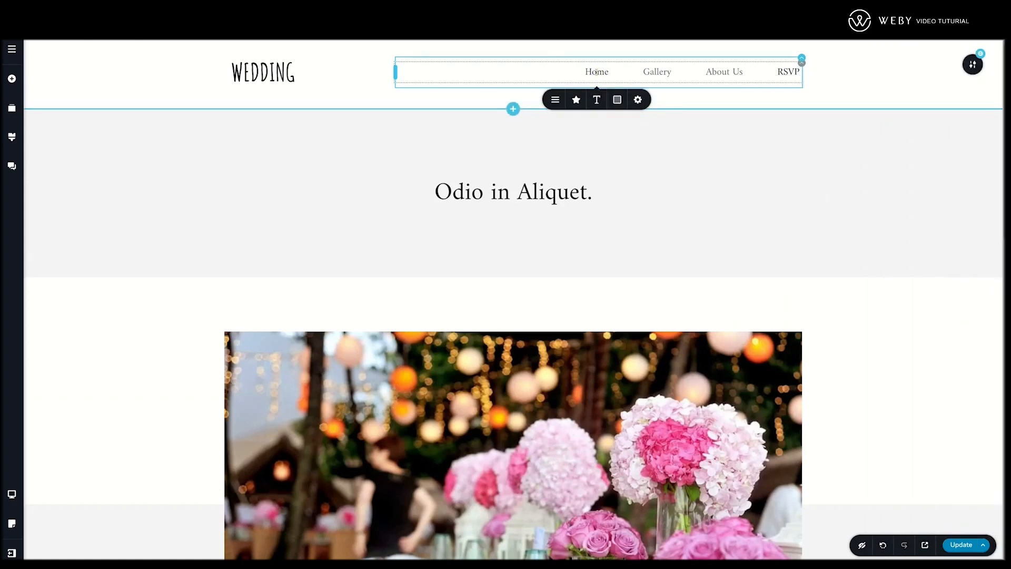
left_click(555, 100)
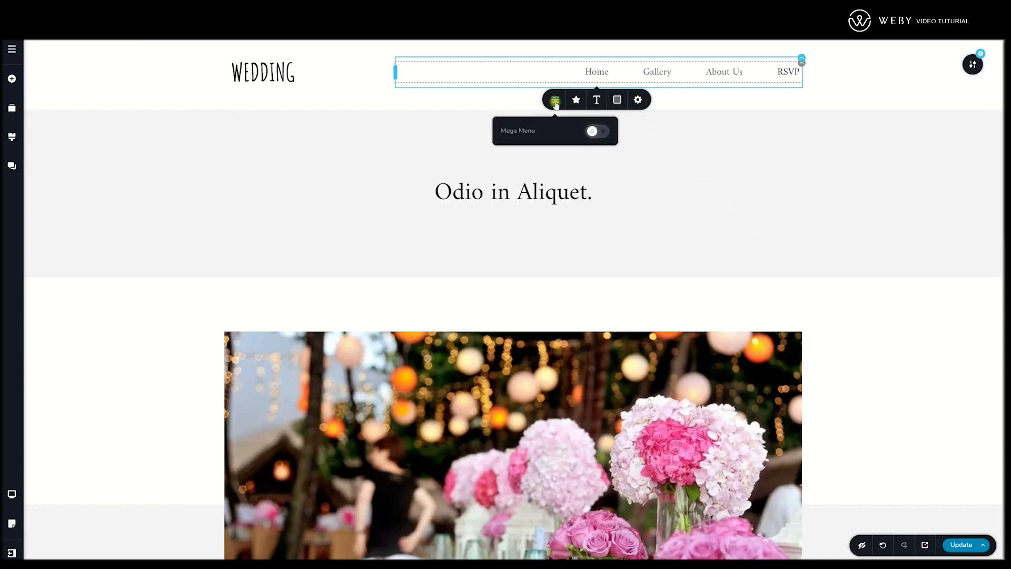
left_click(600, 133)
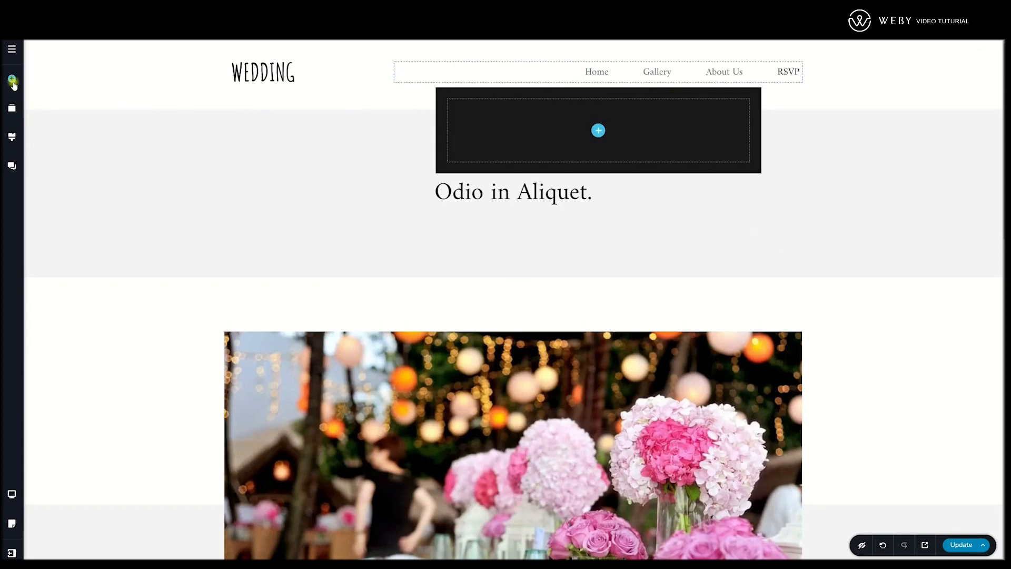
left_click(12, 79)
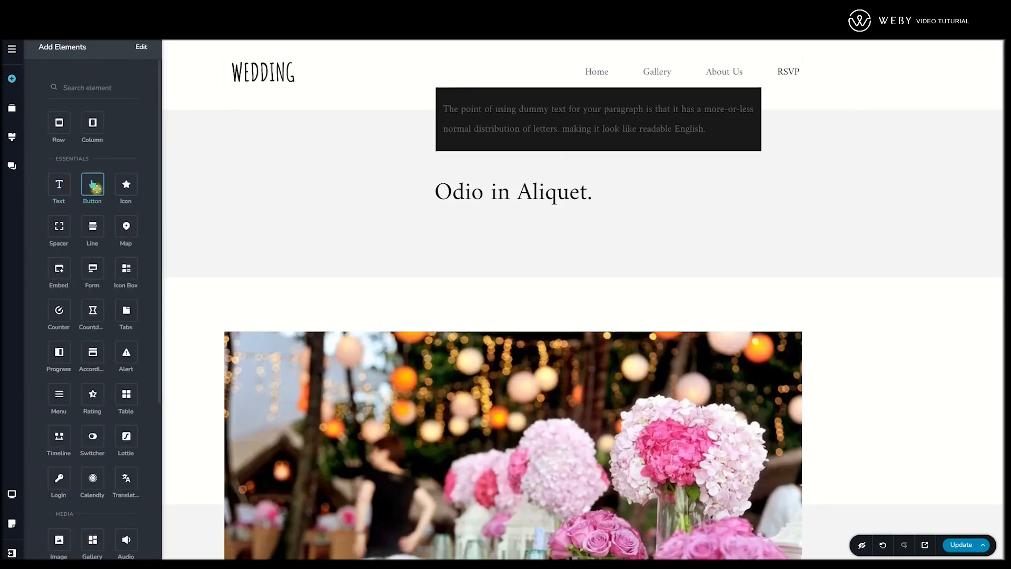
left_click_drag(94, 185, 579, 150)
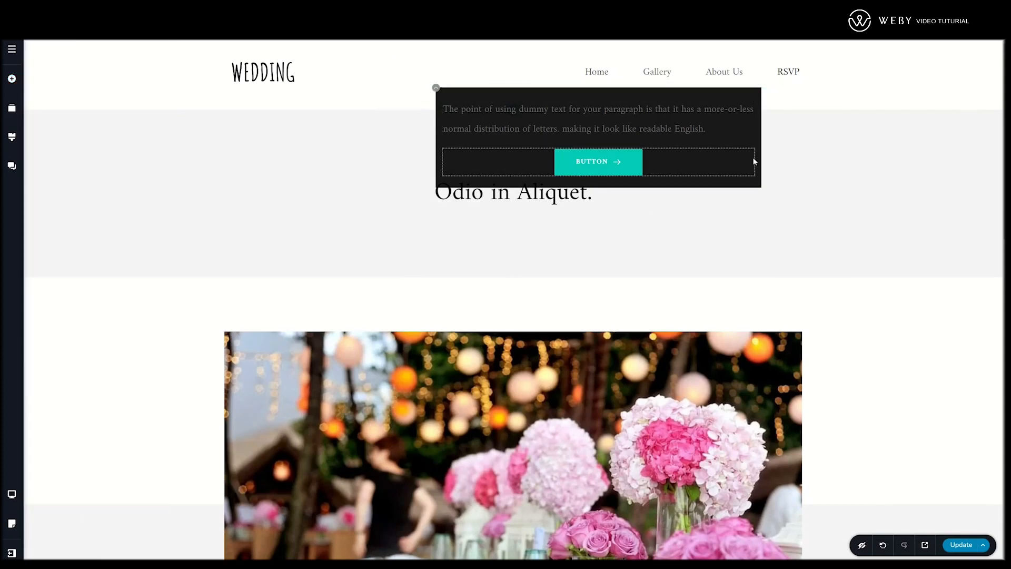
Turn the Mega Menu off again for the Home item
left_click(599, 73)
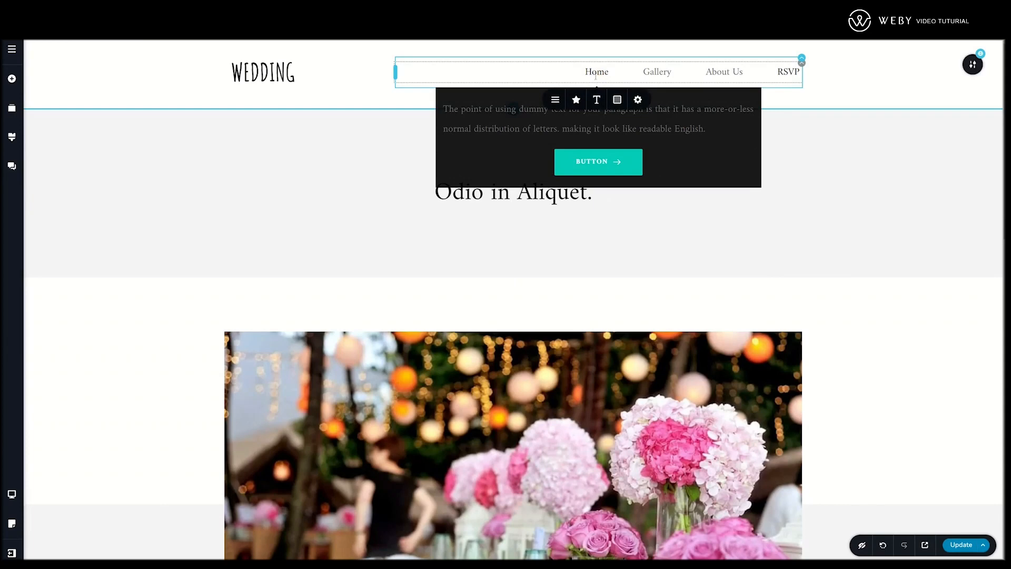
left_click(555, 100)
left_click(597, 131)
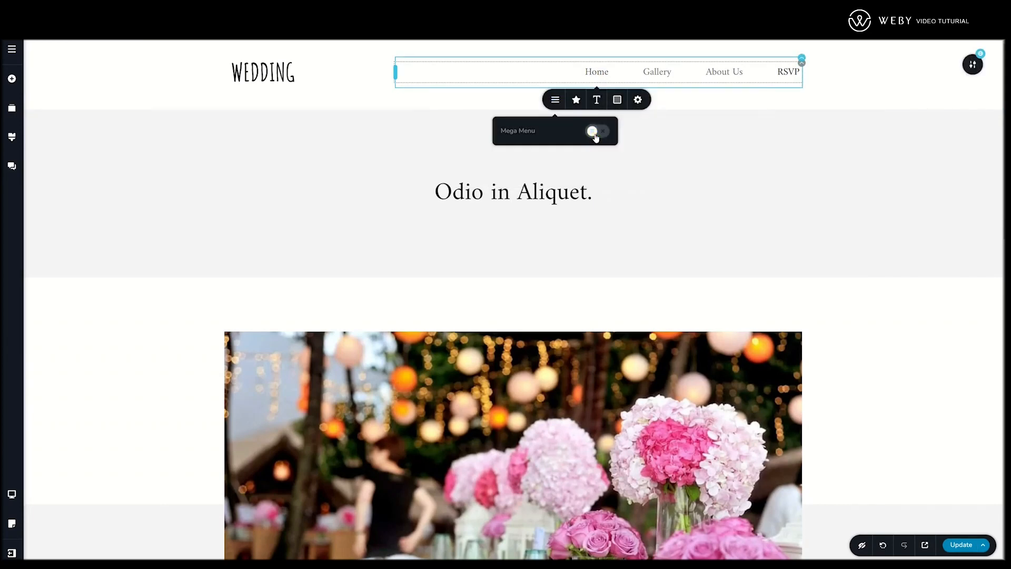
Add a Glyph house icon to the Home item by searching for "house", keep it before the label, enlarge it and tighten its spacing
left_click(576, 100)
left_click(619, 138)
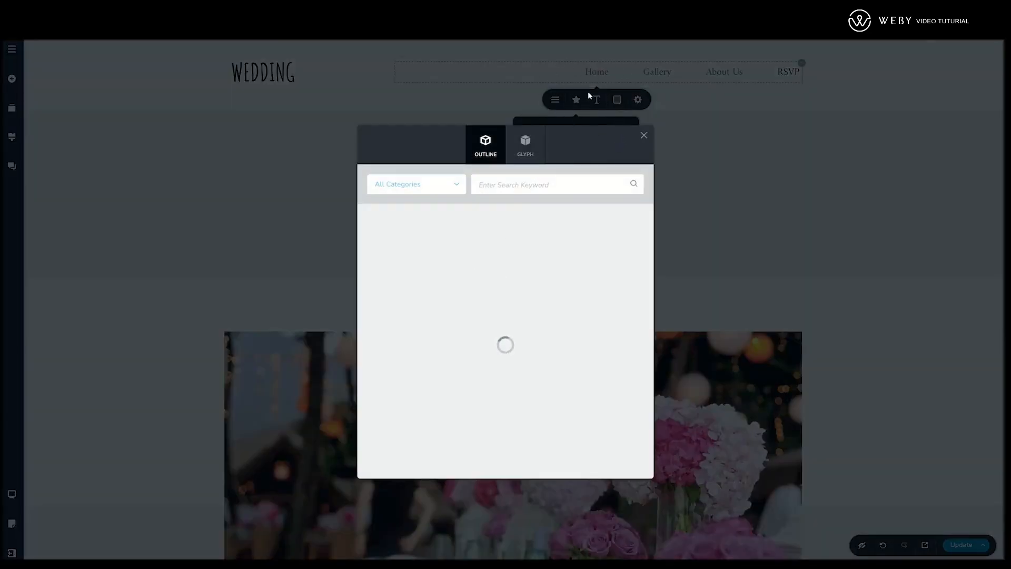
left_click(523, 141)
left_click(511, 172)
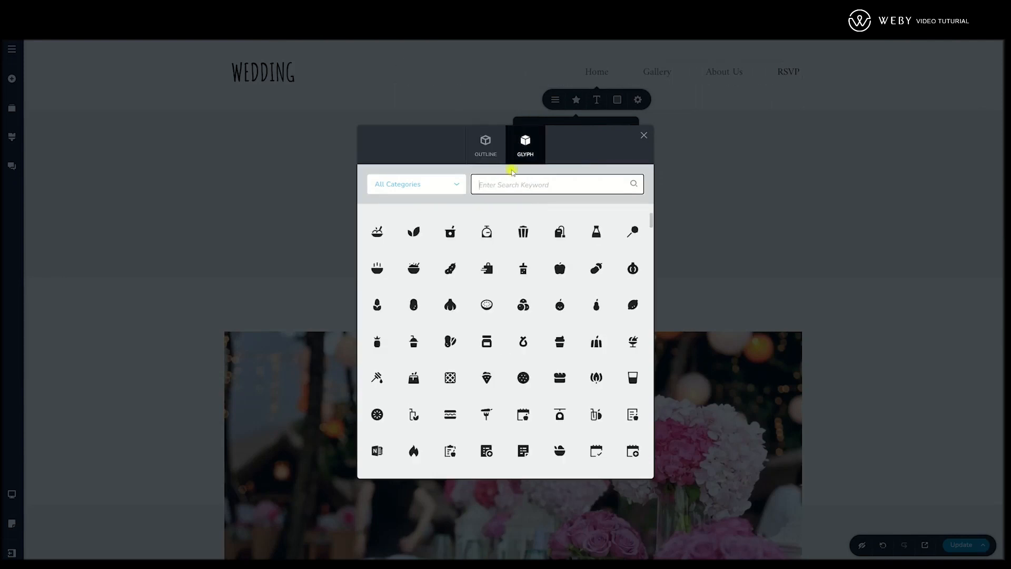
type("house")
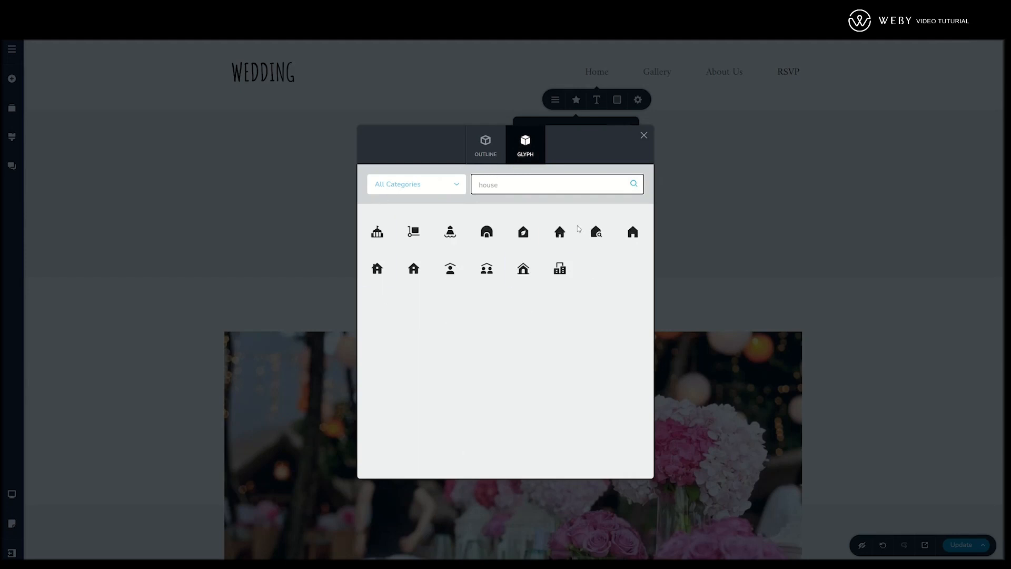
left_click(564, 232)
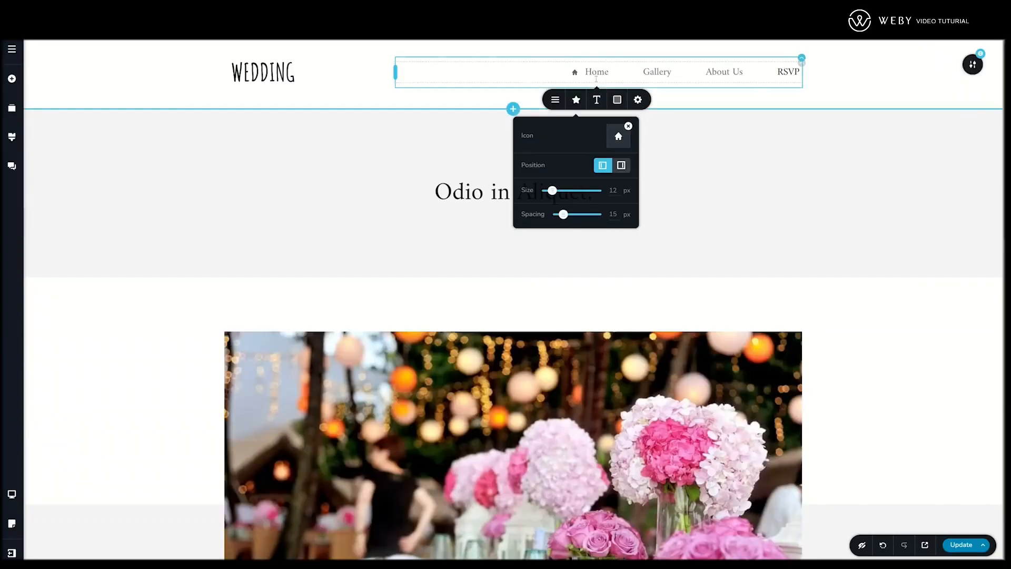
left_click(622, 165)
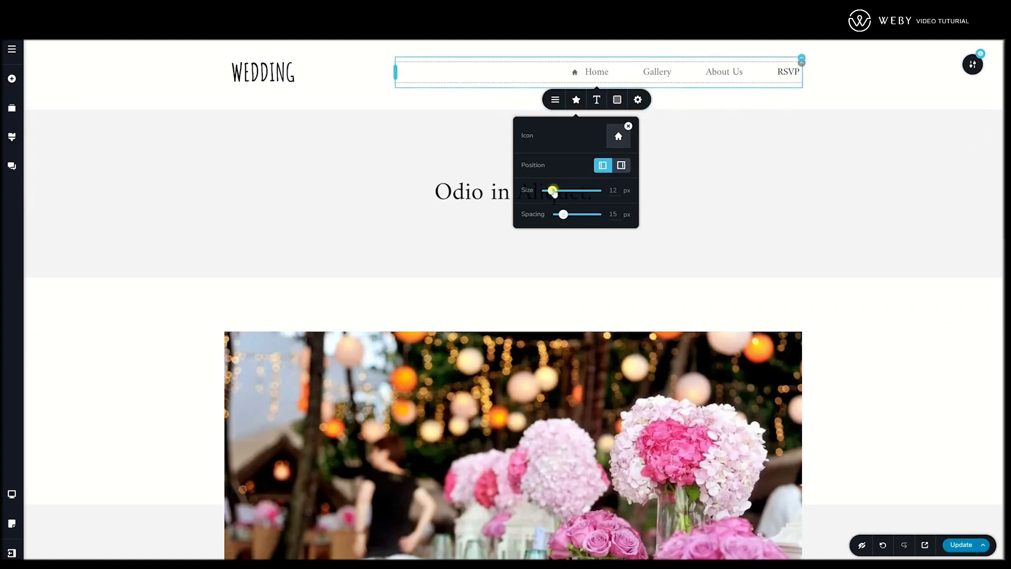
left_click_drag(552, 191, 560, 214)
Compare fonts for the header menu text, settling on Raleway, and set its size to 18 px
left_click(596, 99)
left_click(521, 132)
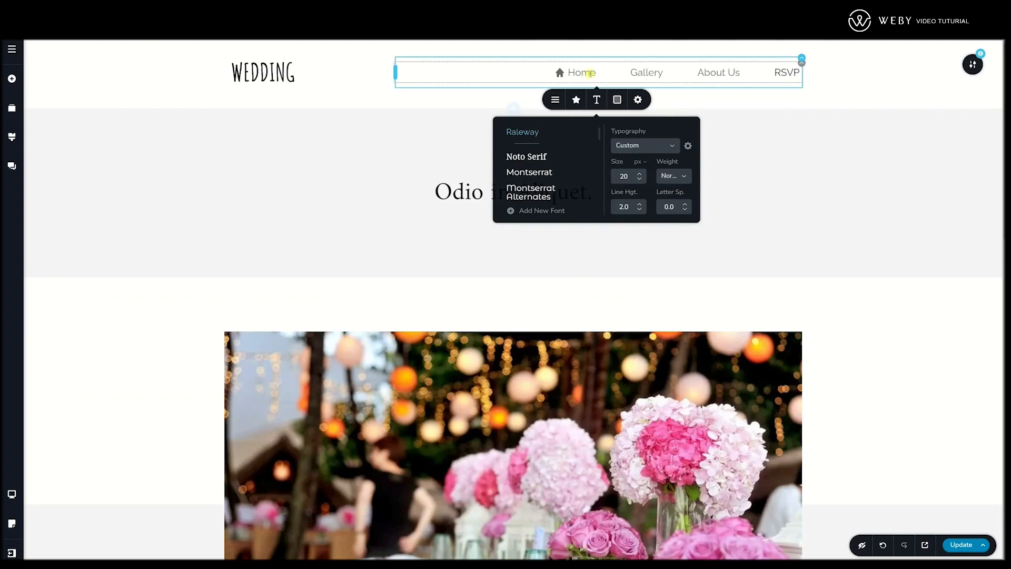
left_click(533, 155)
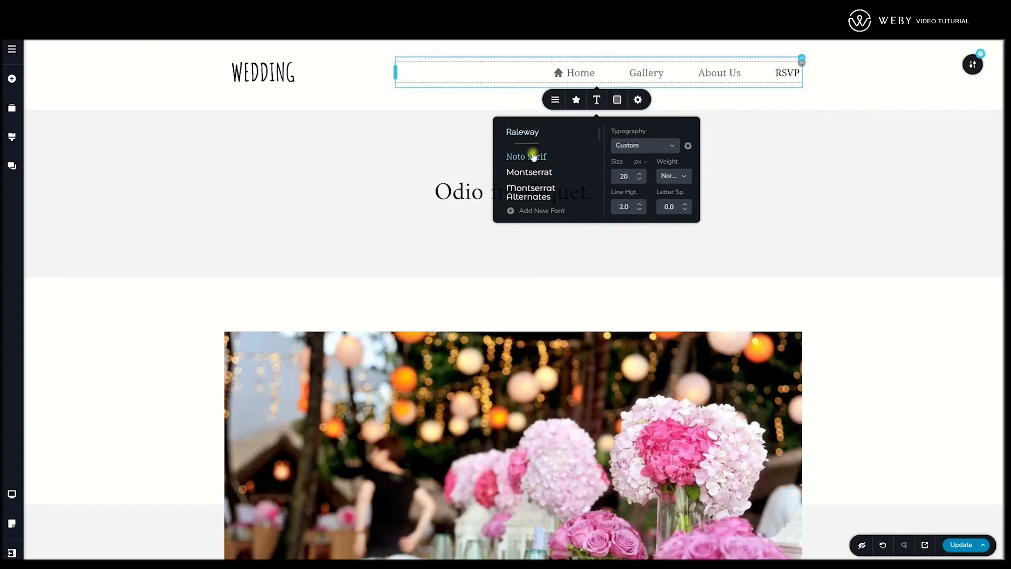
left_click(522, 133)
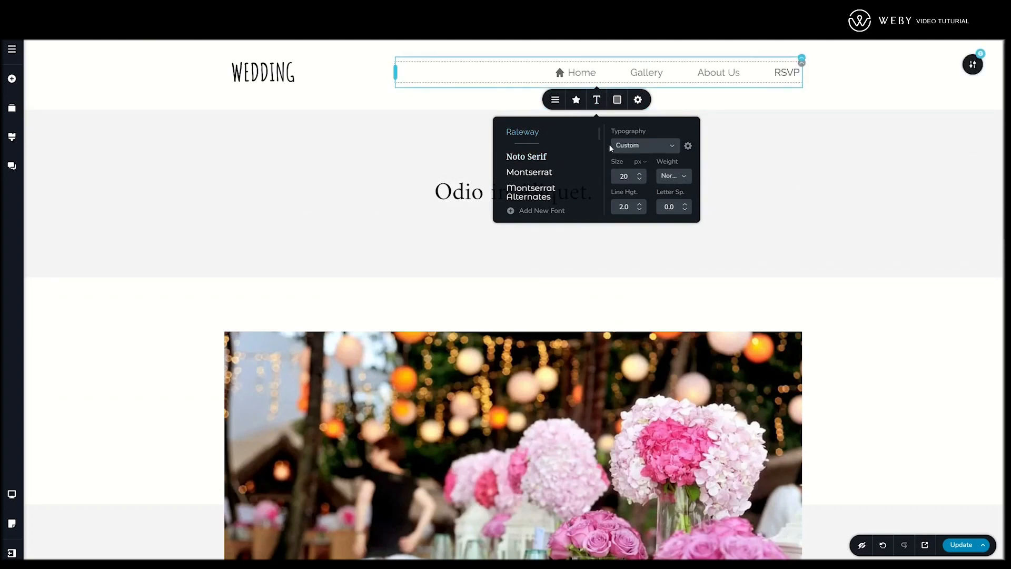
left_click(640, 179)
left_click(641, 179)
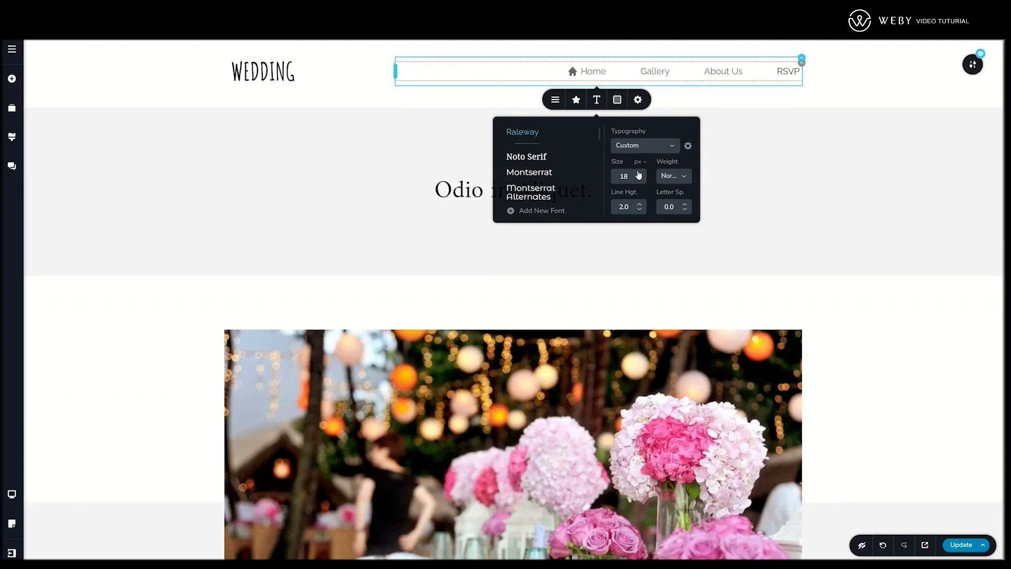
Set the menu text colour to purple #A170D9 and its hover colour to teal #05CAB6, and check the active-state colour
left_click(618, 99)
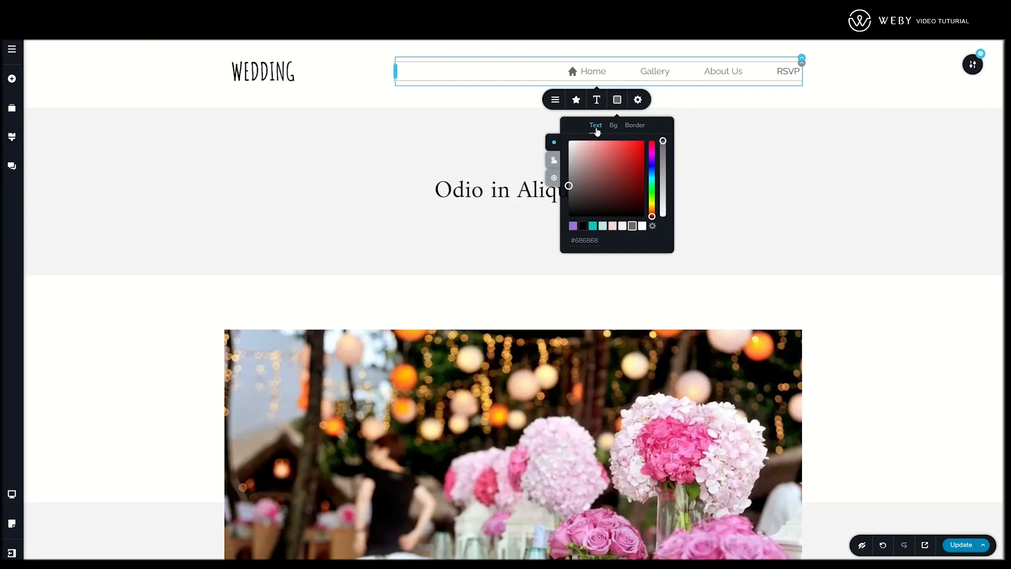
left_click(573, 227)
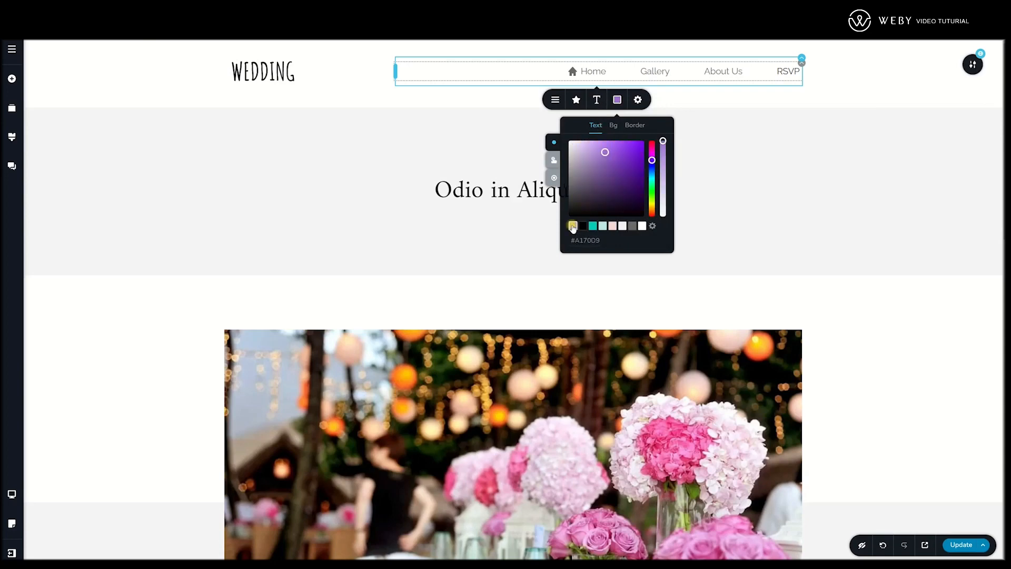
left_click(554, 160)
left_click(595, 228)
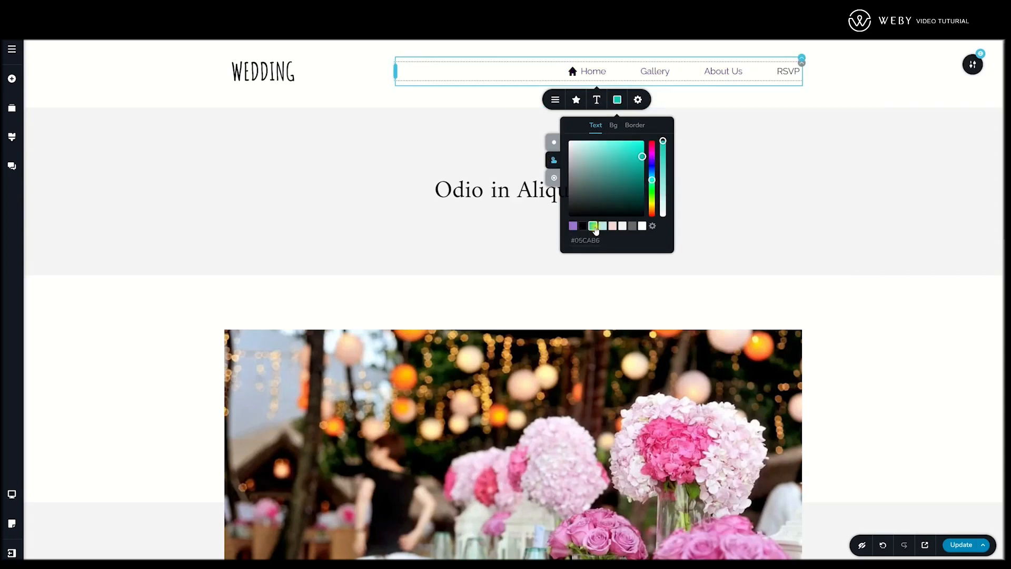
left_click(553, 178)
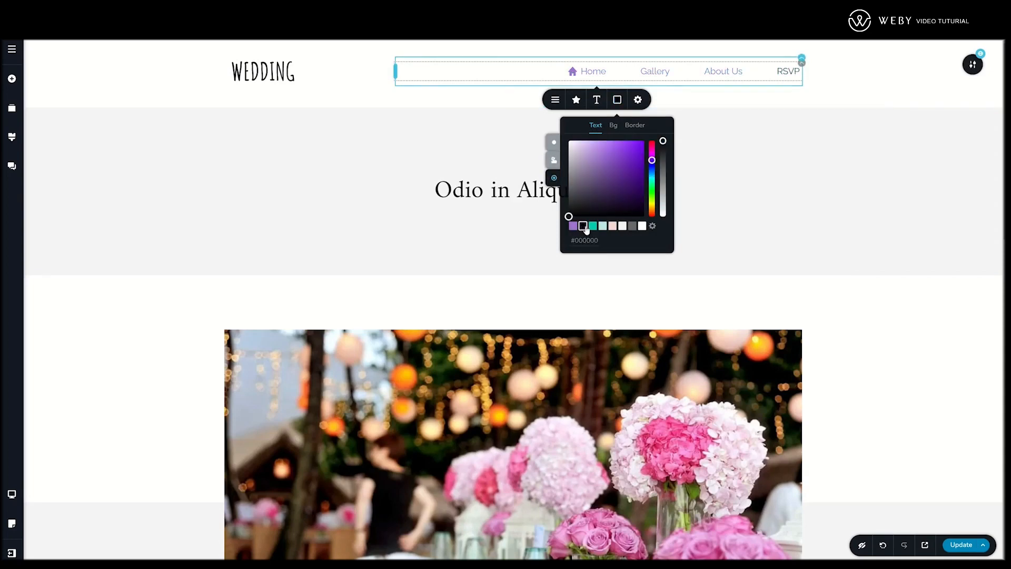
left_click(855, 85)
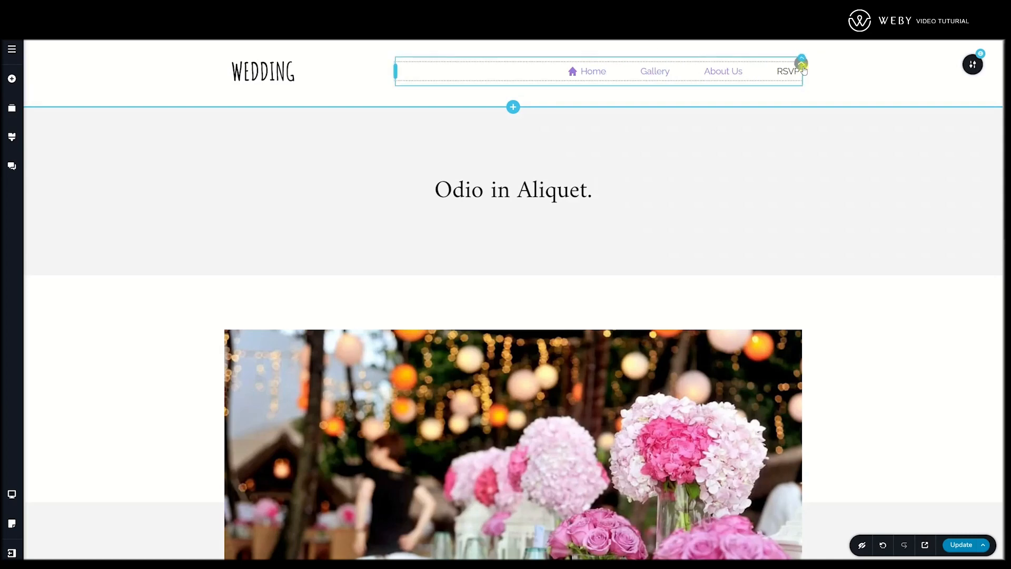
Try the vertical orientation for the header menu, return it to horizontal and set the item spacing to 24 px
mouse_move(801, 63)
left_click(761, 88)
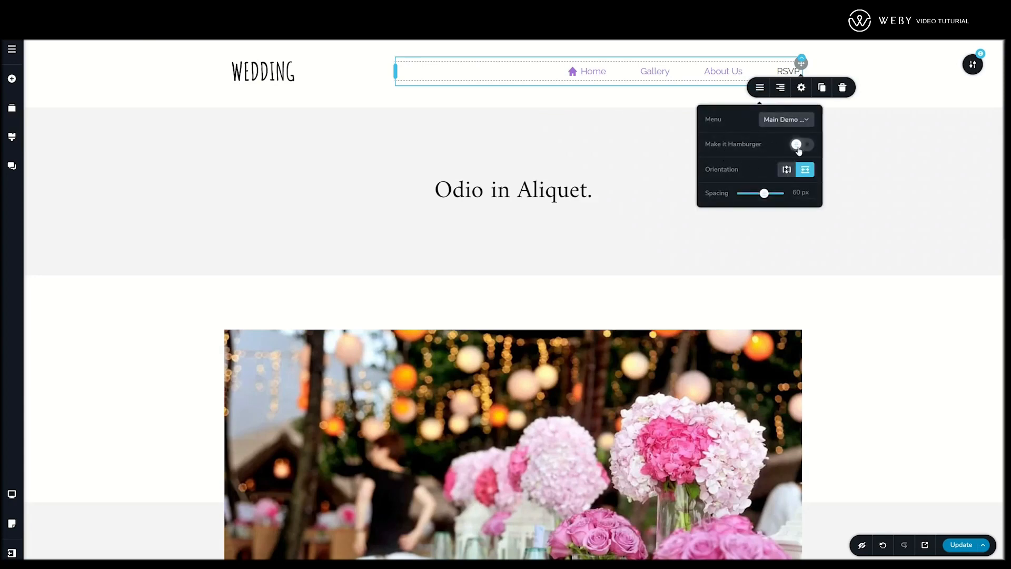
left_click(790, 173)
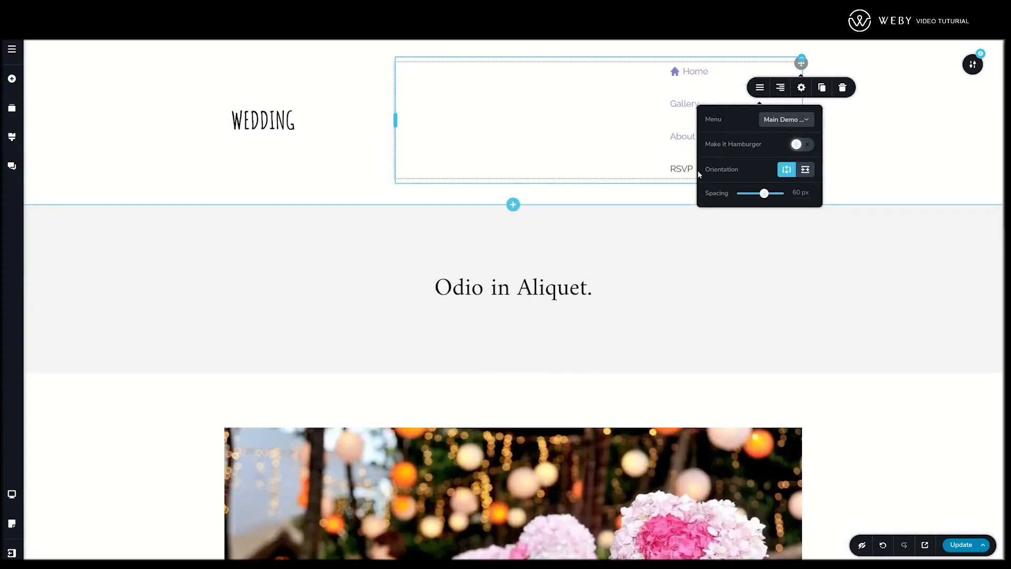
left_click(806, 171)
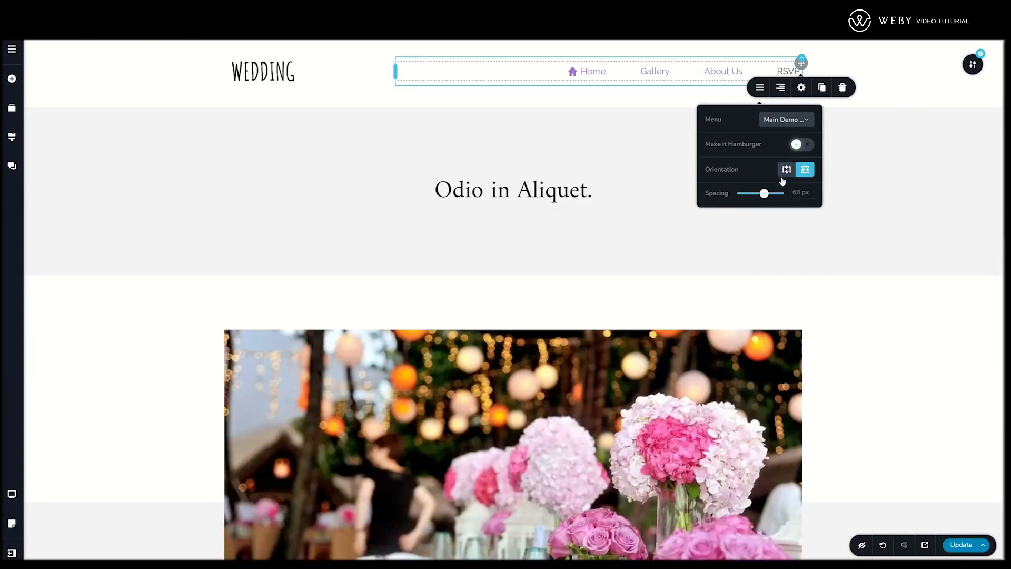
left_click_drag(764, 194, 751, 195)
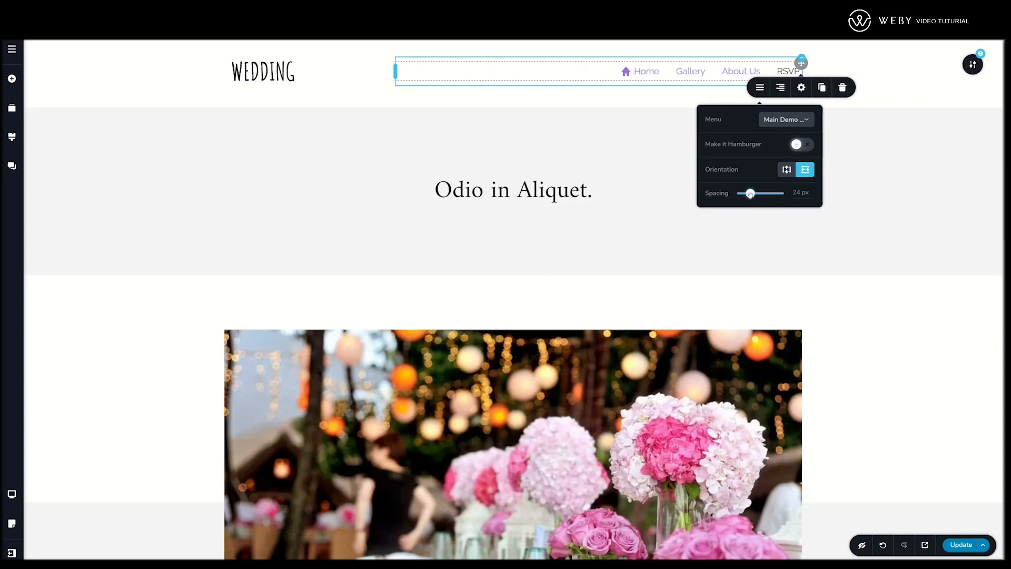
Set the header menu's padding to 5 px on all sides in its styling settings
left_click(800, 88)
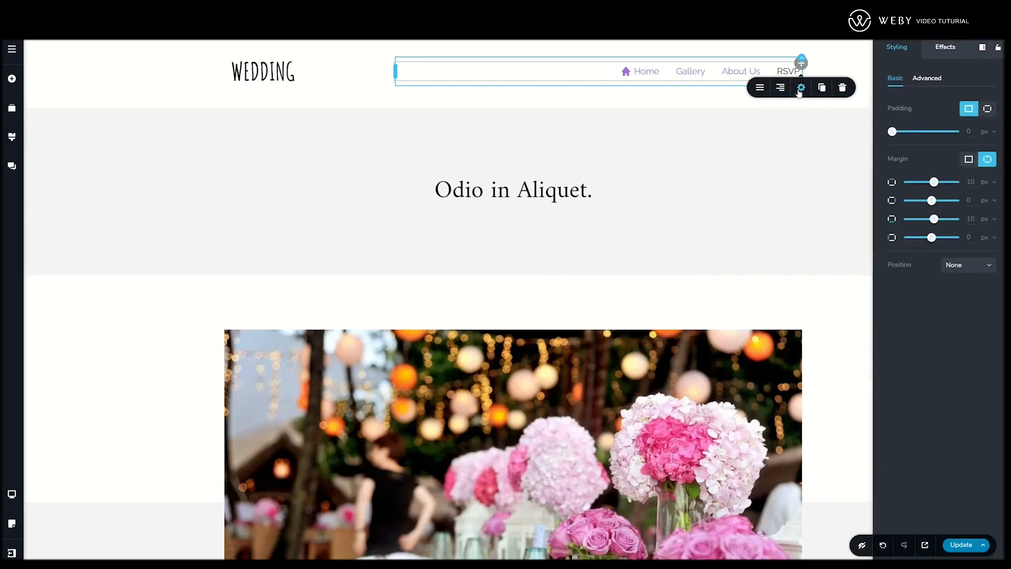
left_click_drag(892, 131, 895, 131)
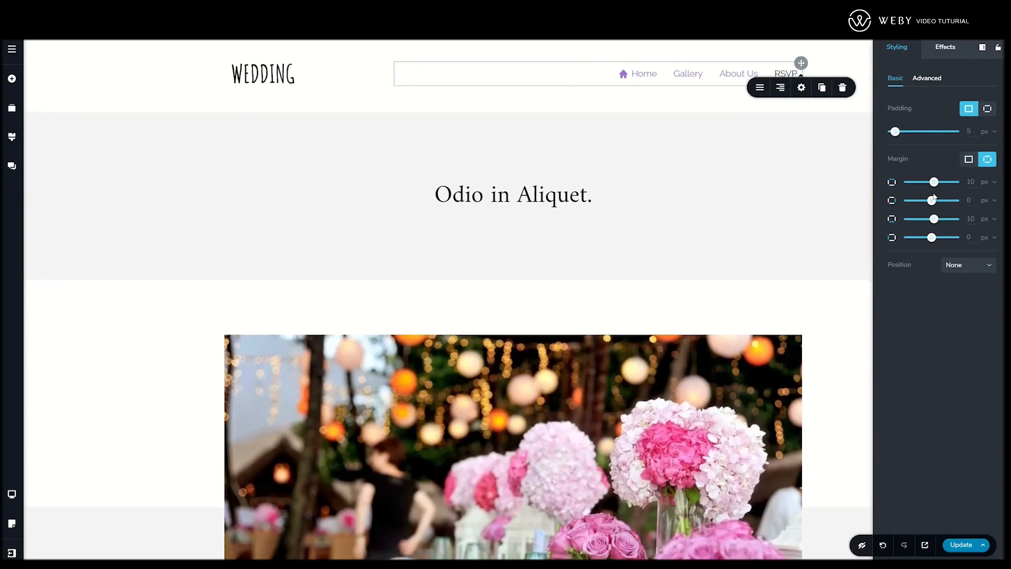
left_click(860, 98)
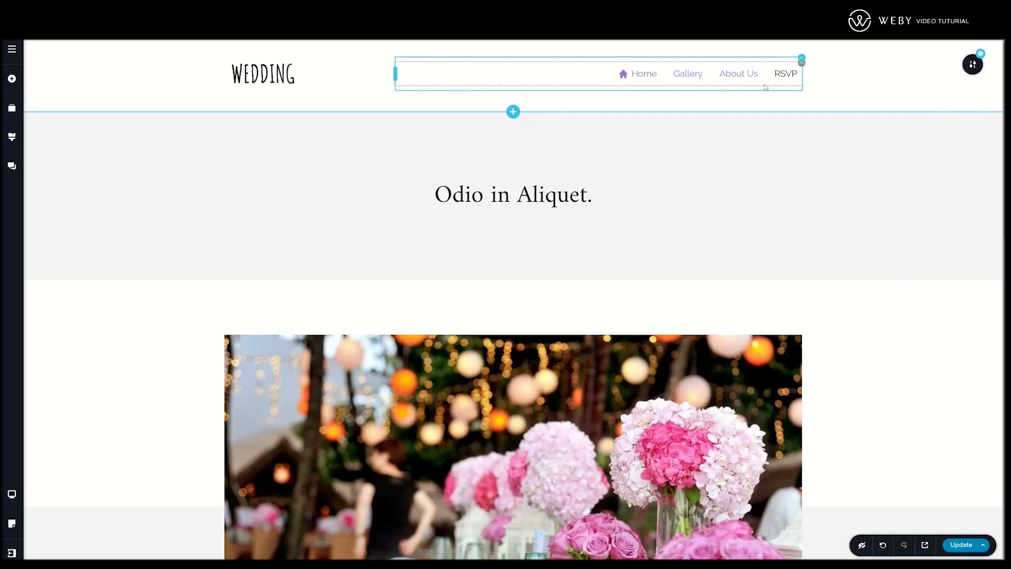
left_click(787, 75)
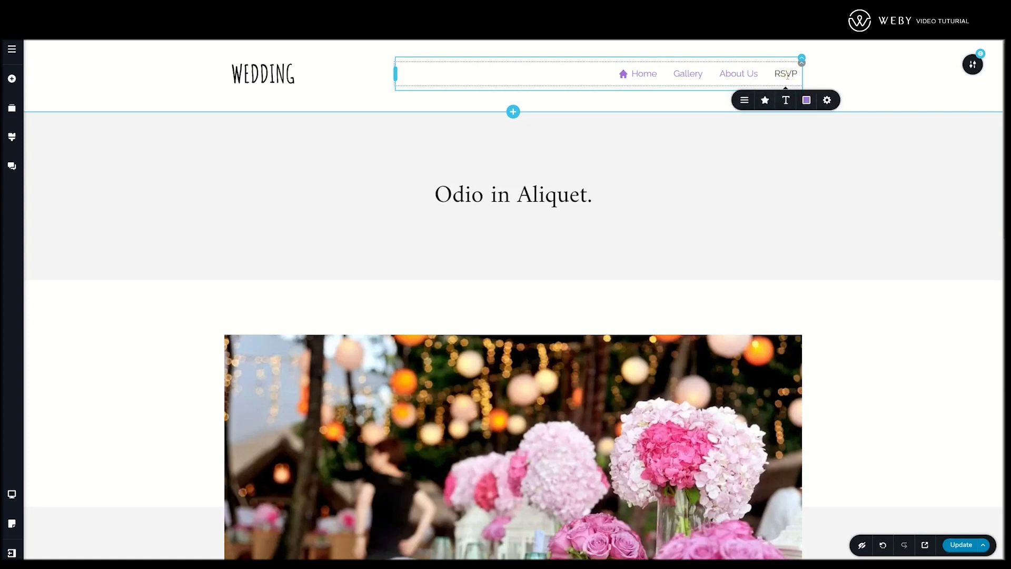
left_click(801, 62)
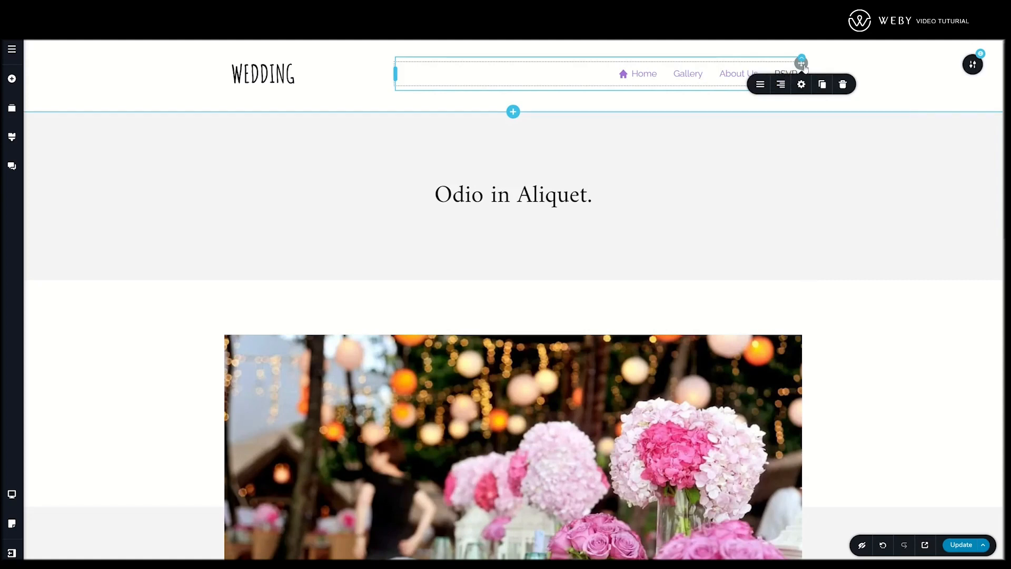
left_click(781, 85)
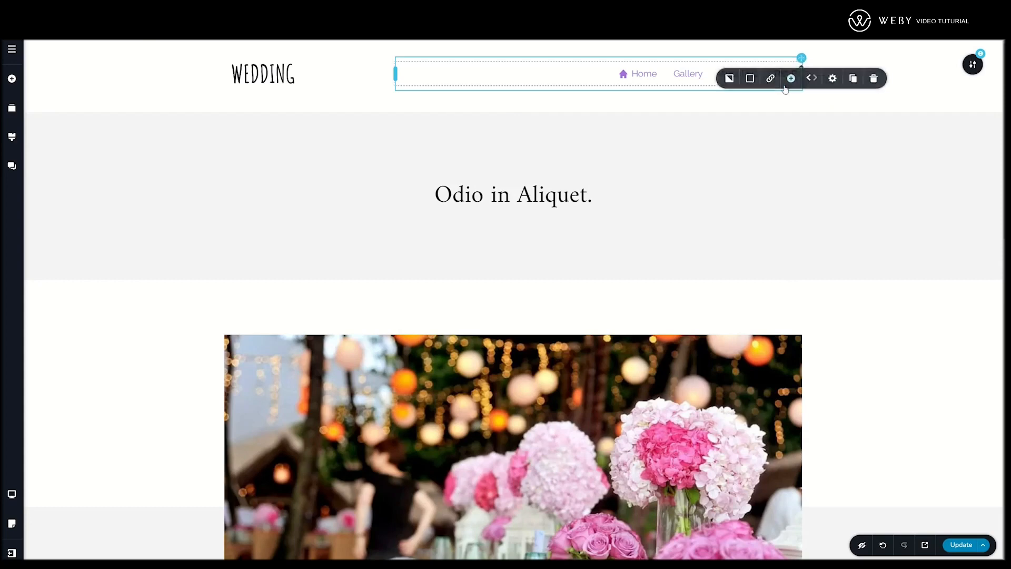
left_click(895, 90)
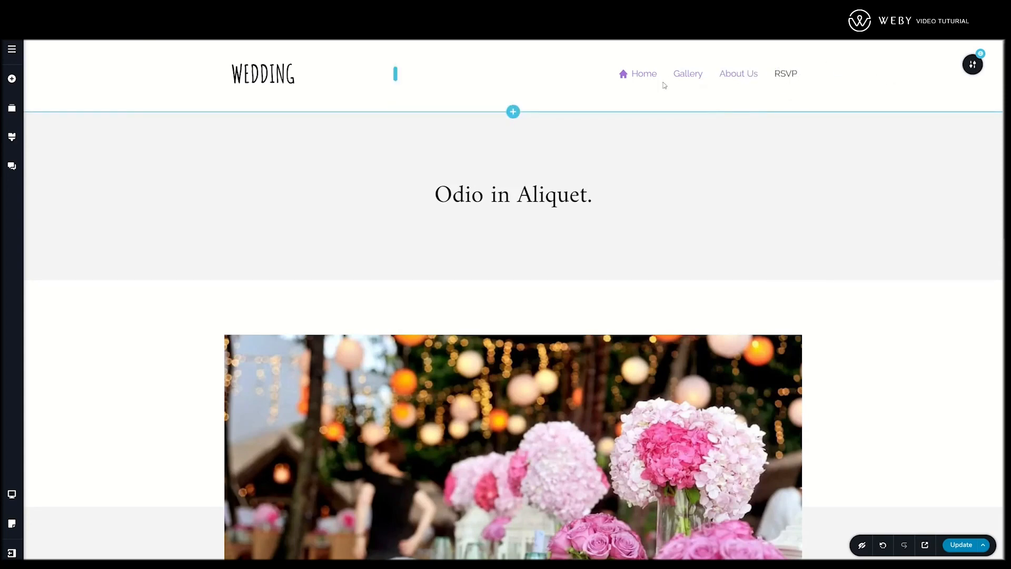
mouse_move(849, 99)
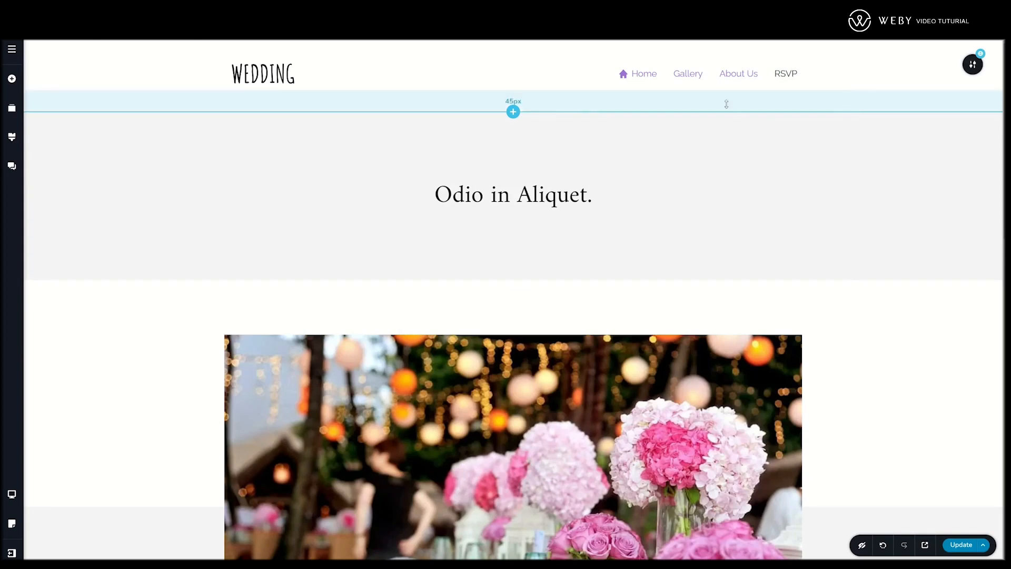
Switch the page to the mobile view
left_click(12, 493)
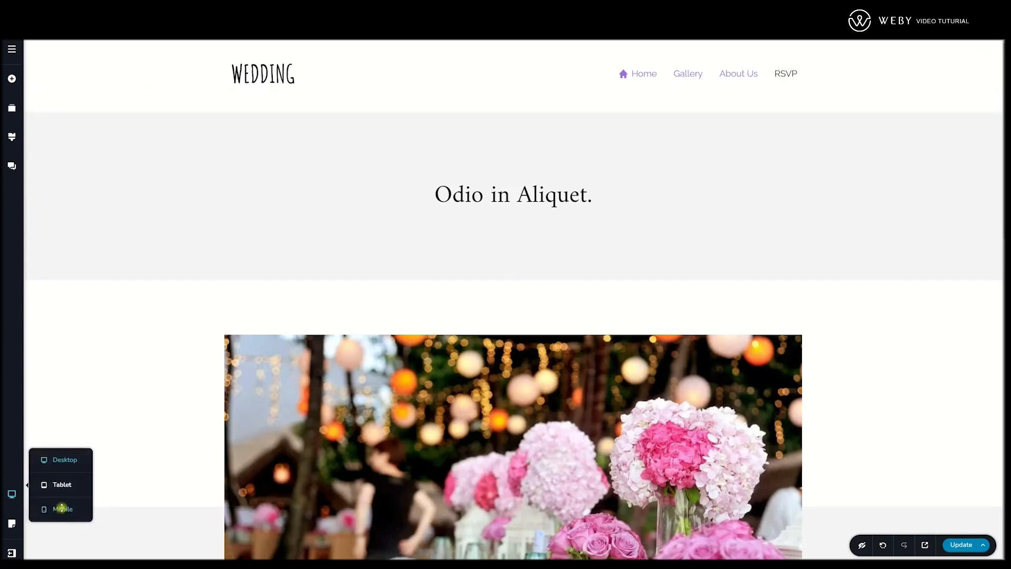
left_click(62, 507)
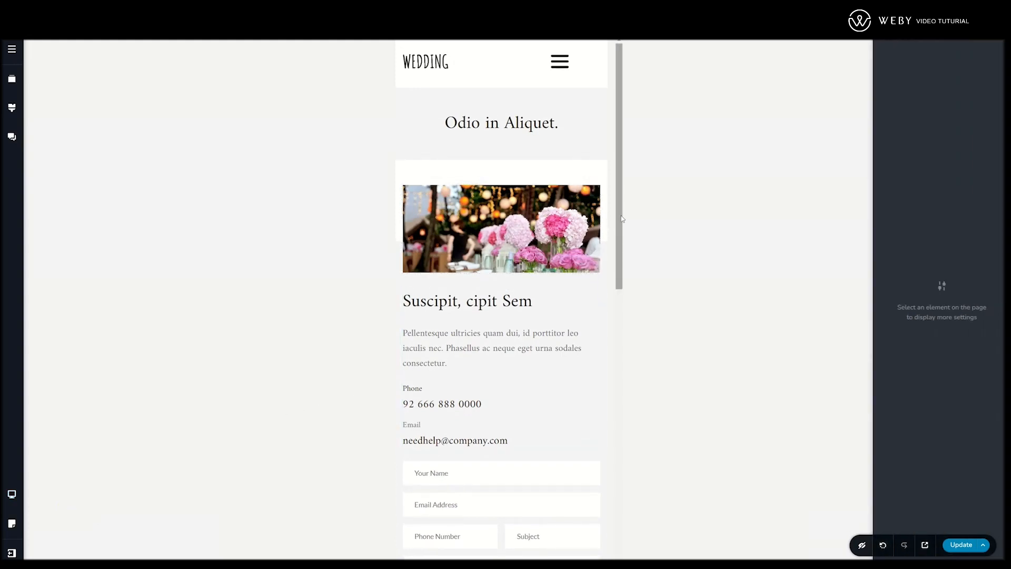
Preview the hamburger menu's drawer and try a top padding of 65 px on the menu's column
left_click(561, 64)
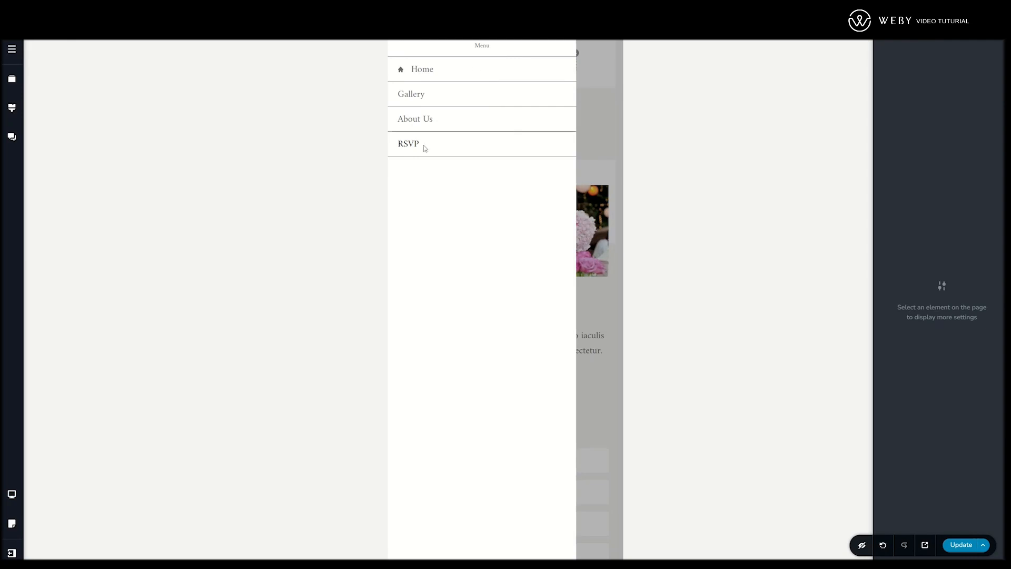
left_click(599, 103)
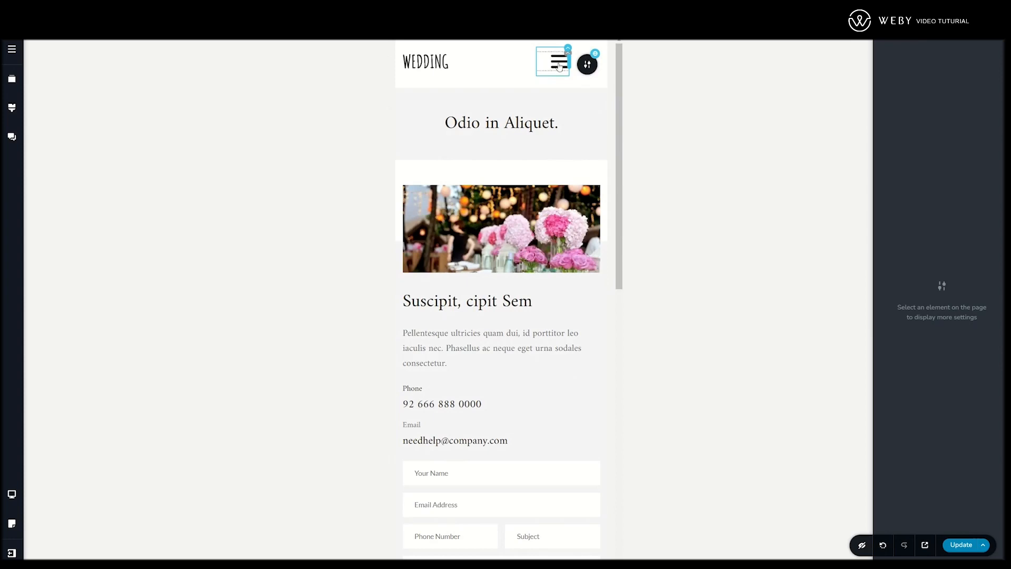
left_click(568, 54)
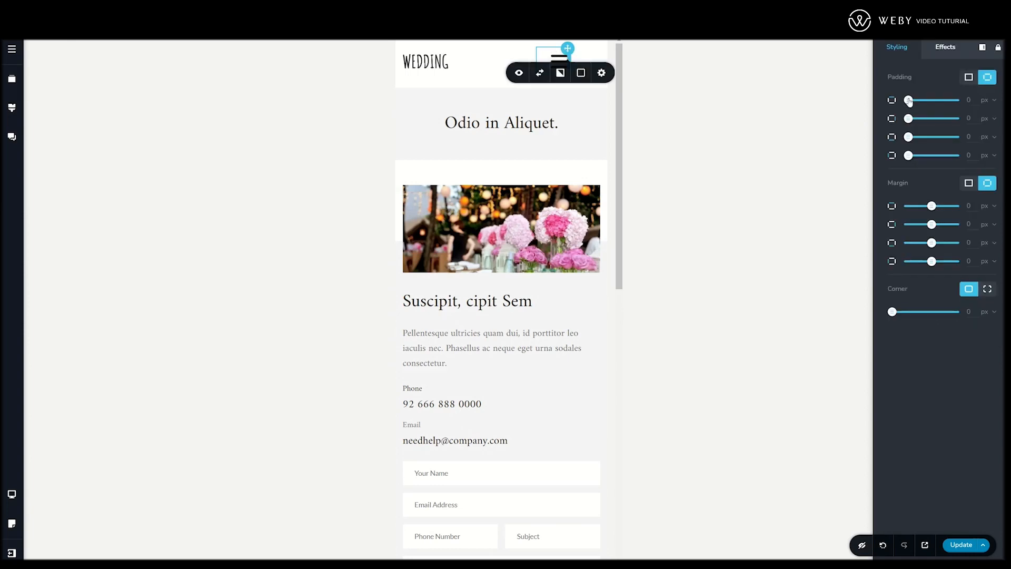
left_click_drag(908, 100, 939, 100)
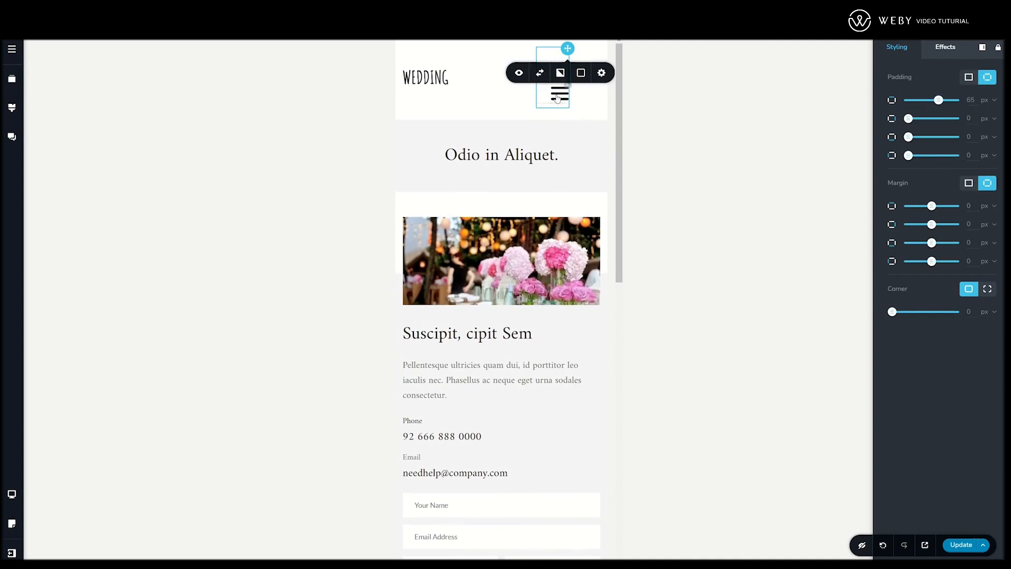
left_click(594, 104)
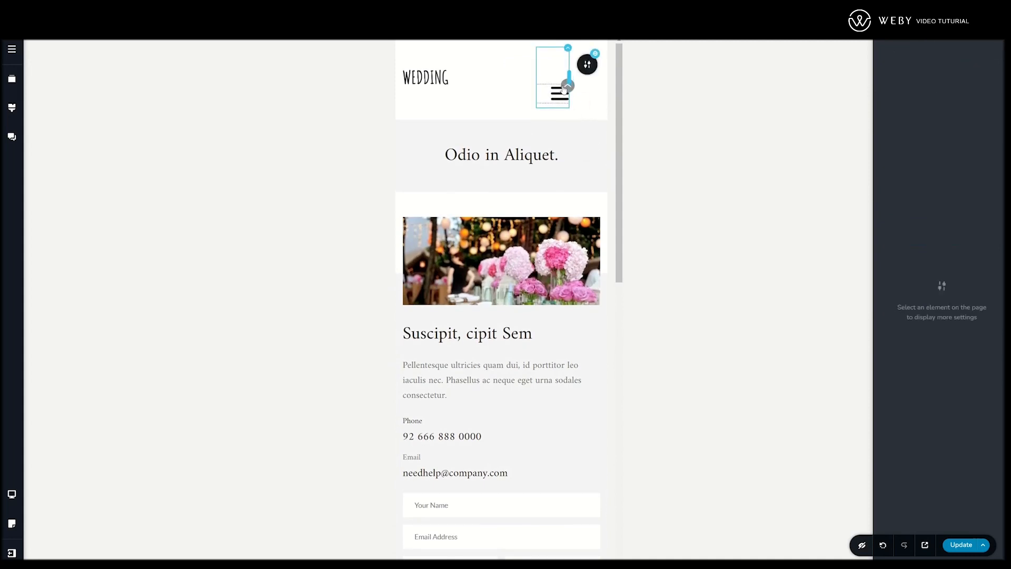
Set the hamburger icon size of the header menu to 29
left_click(560, 96)
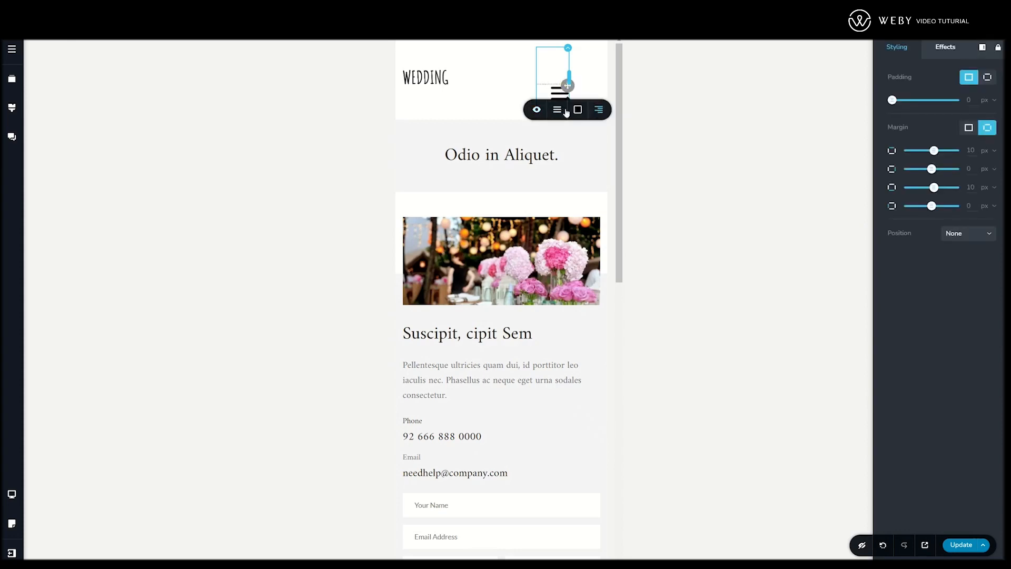
left_click(557, 109)
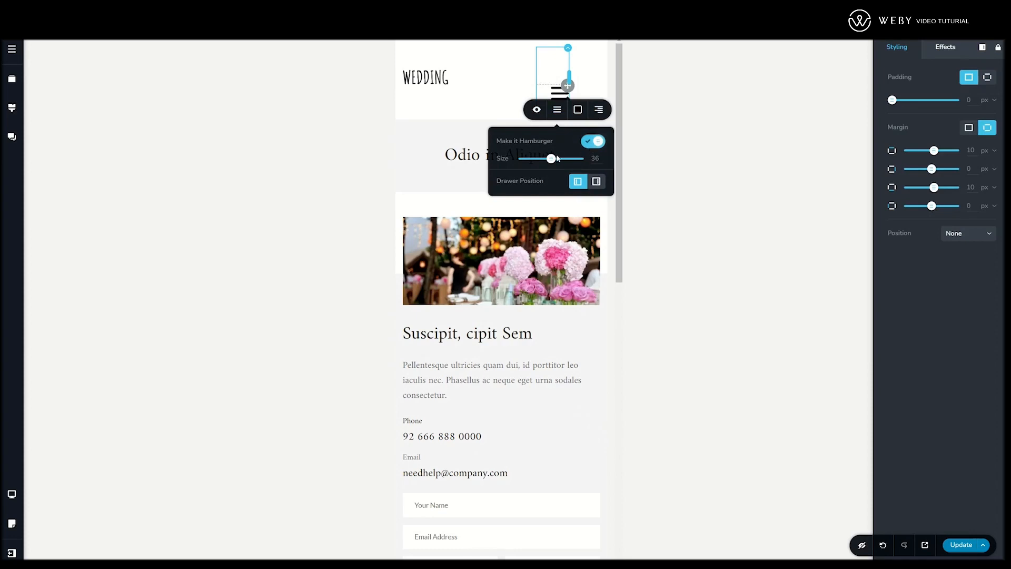
mouse_move(556, 158)
left_mouse_down()
mouse_move(568, 158)
mouse_move(544, 159)
left_mouse_up()
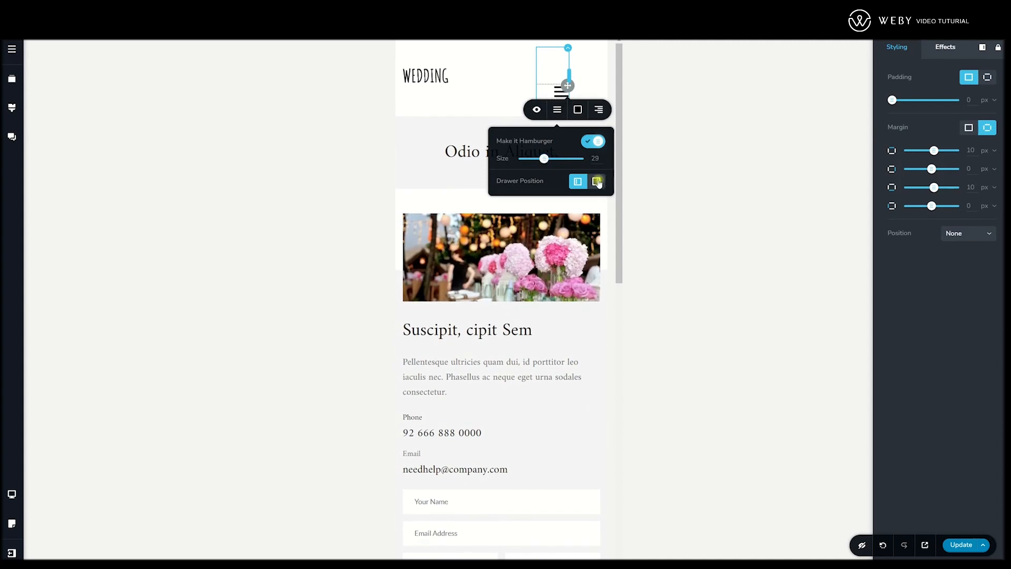
Set the hamburger menu's drawer position to the right side and open the drawer to check it
left_click(596, 183)
left_click(578, 182)
left_click(595, 182)
left_click(472, 105)
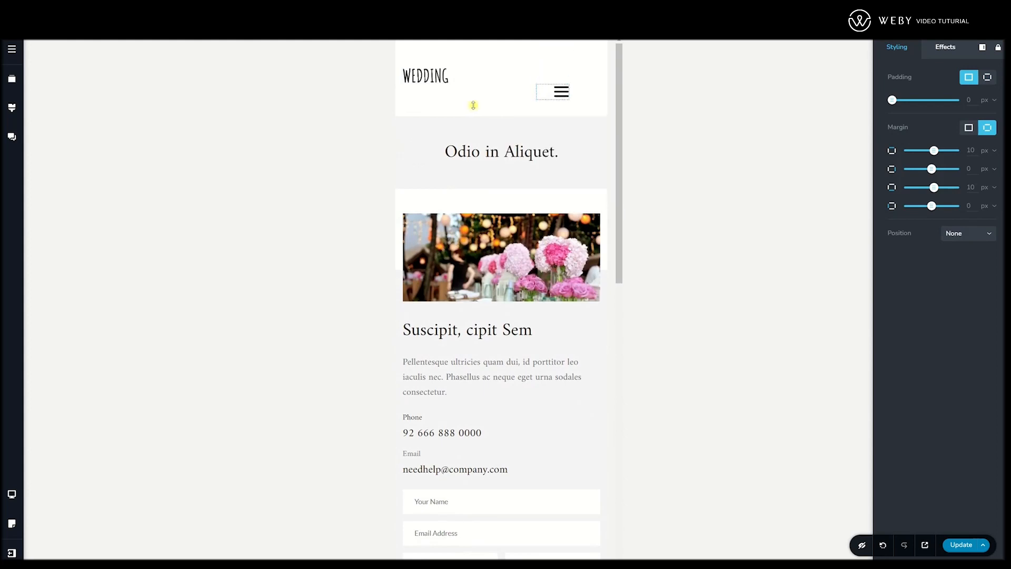
left_click(561, 93)
left_click(419, 153)
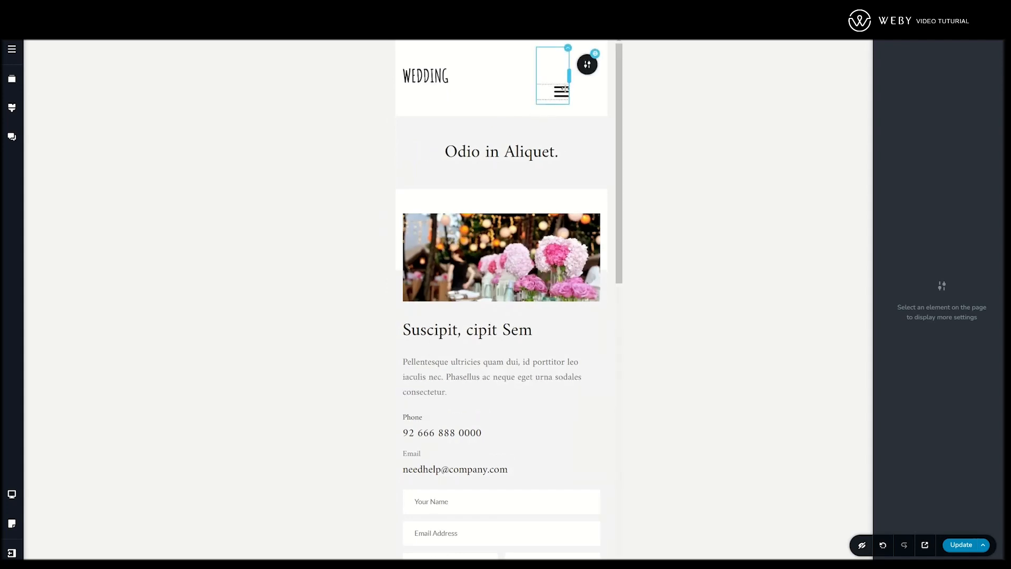
Colour the hamburger icon teal and reduce the top padding of its column
left_click(563, 89)
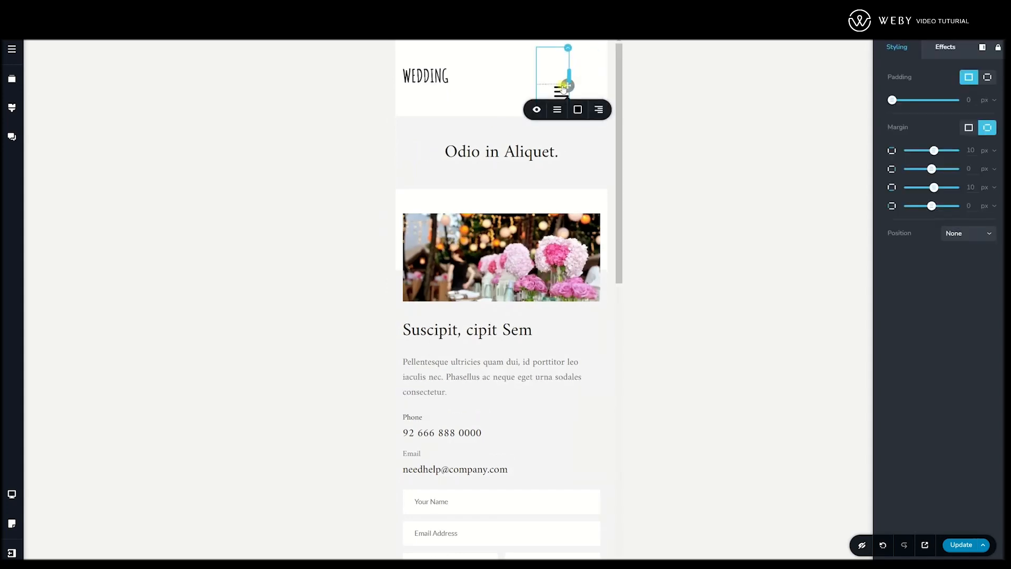
left_click(577, 112)
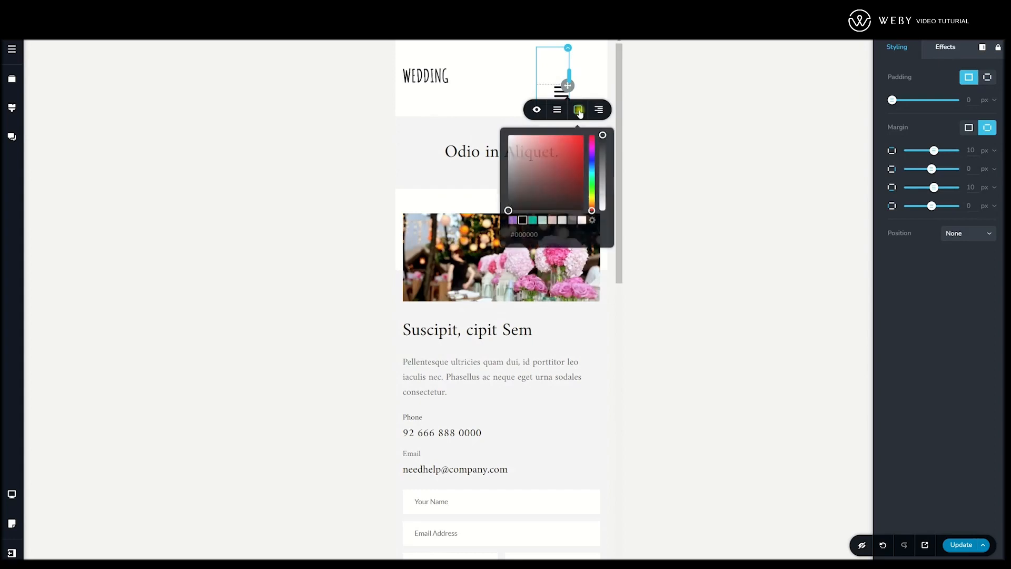
left_click(533, 220)
key("Escape")
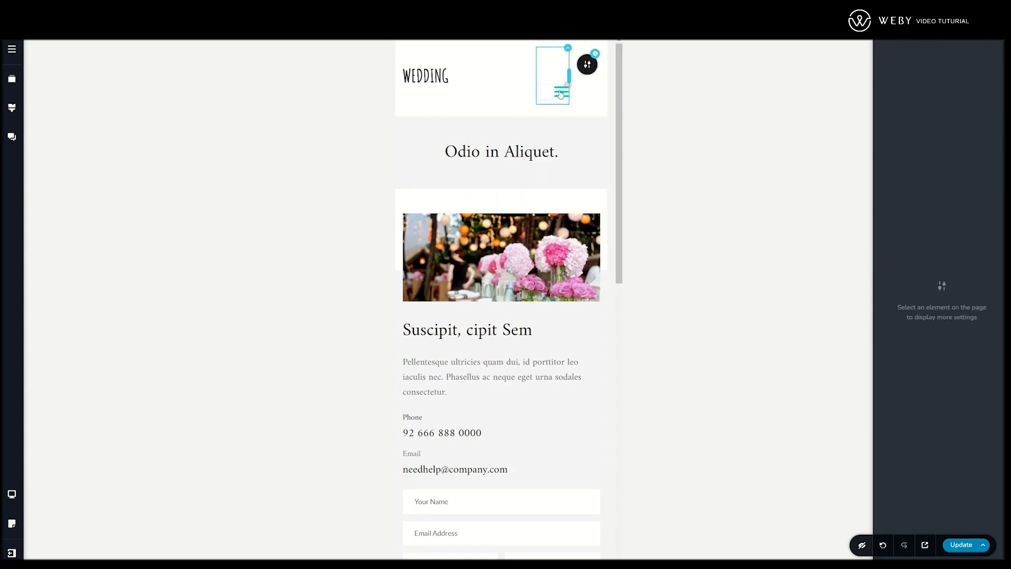
left_click(567, 49)
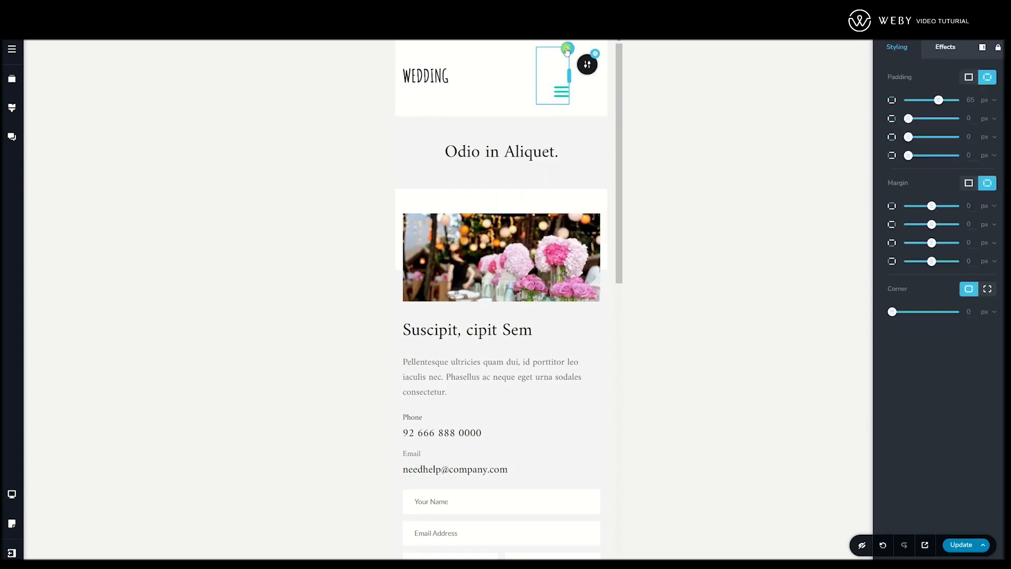
left_click_drag(939, 101, 908, 100)
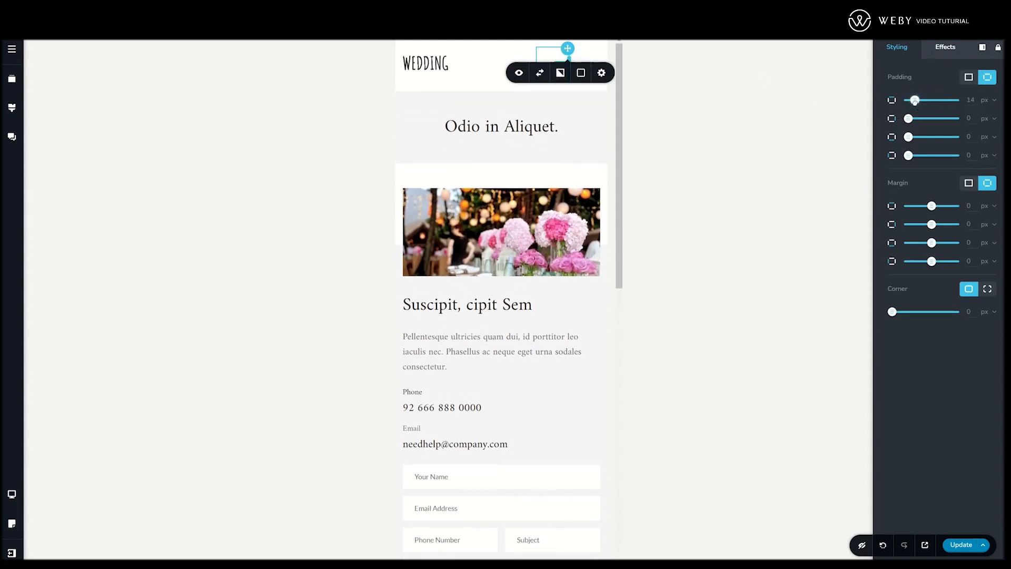
Open the mobile menu drawer, select its menu items and set their text size to 18 px
left_click(559, 58)
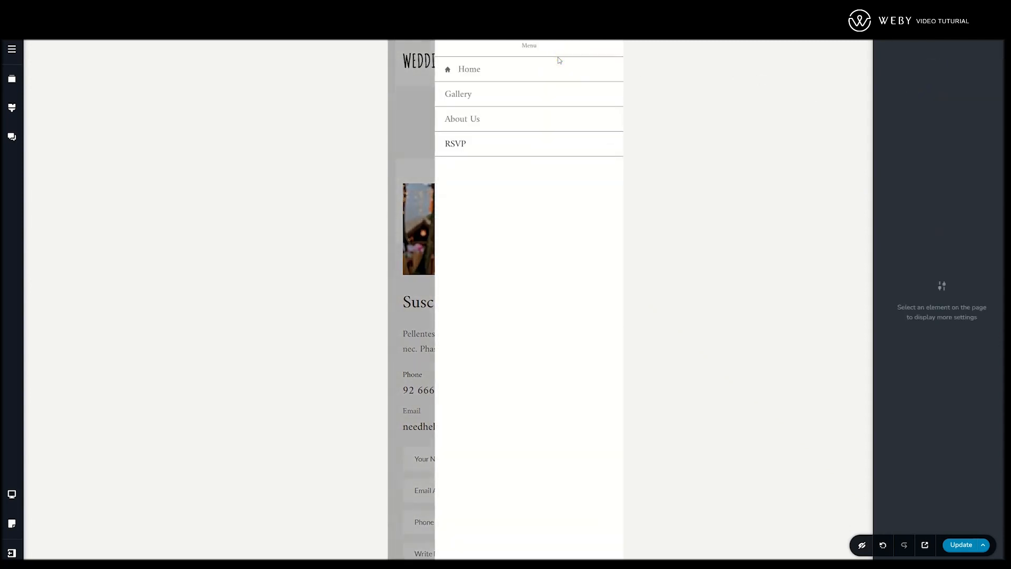
left_click(470, 71)
left_click(462, 101)
left_click(461, 119)
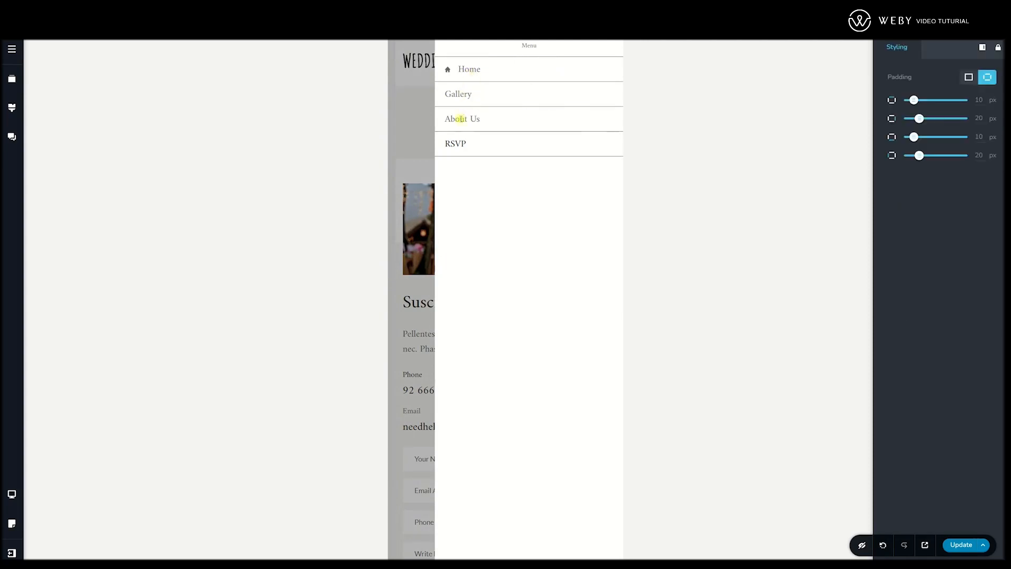
left_click(457, 144)
left_click(459, 71)
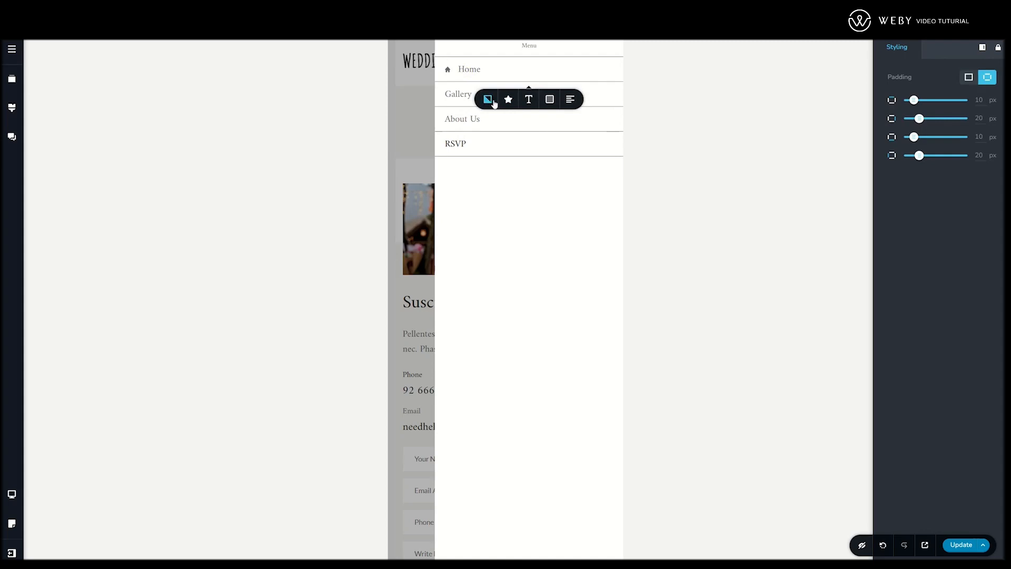
left_click(528, 100)
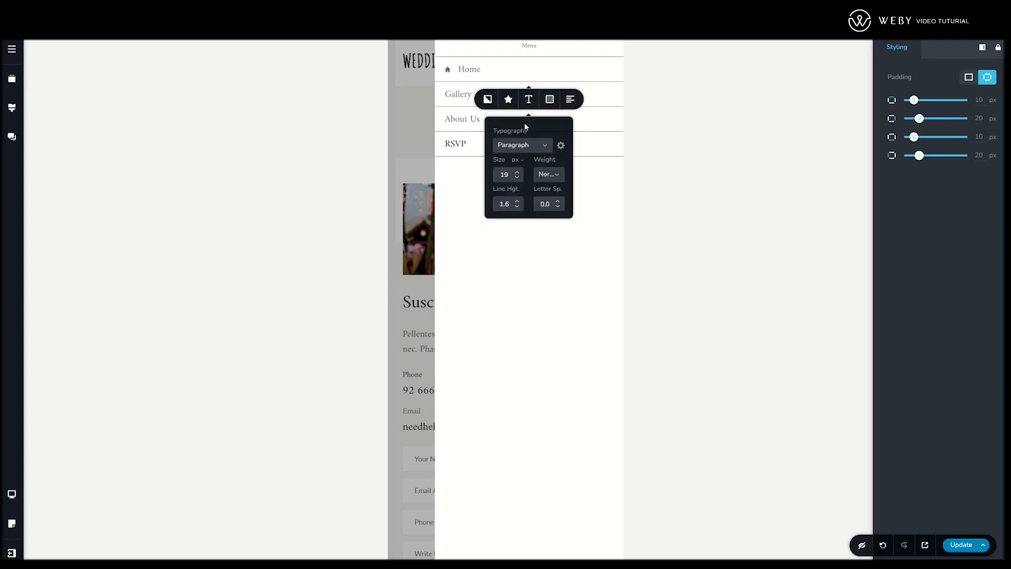
left_click(517, 178)
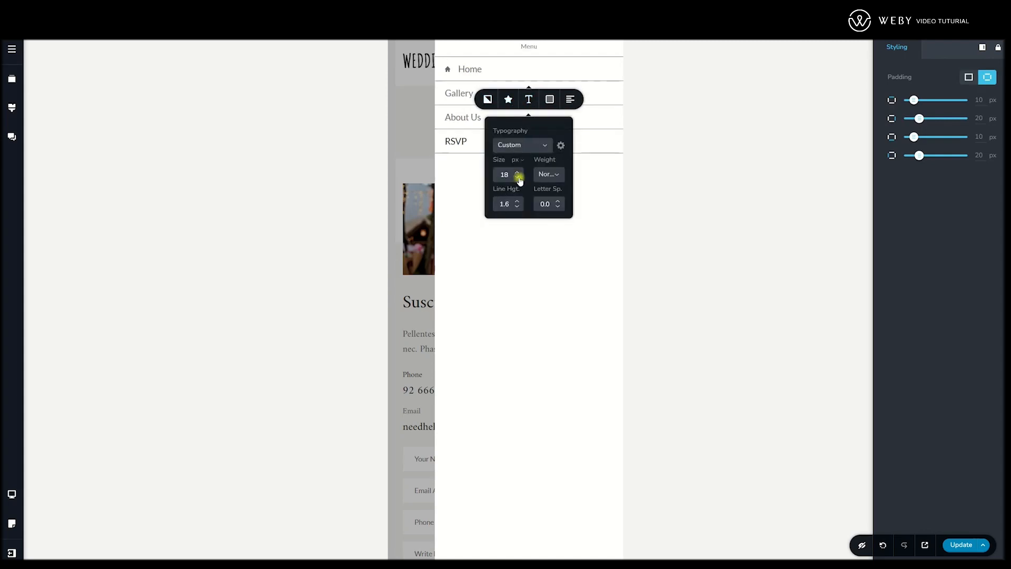
Set the drawer menu's text colour to teal #05CAB6 and its background to black #000000
left_click(551, 105)
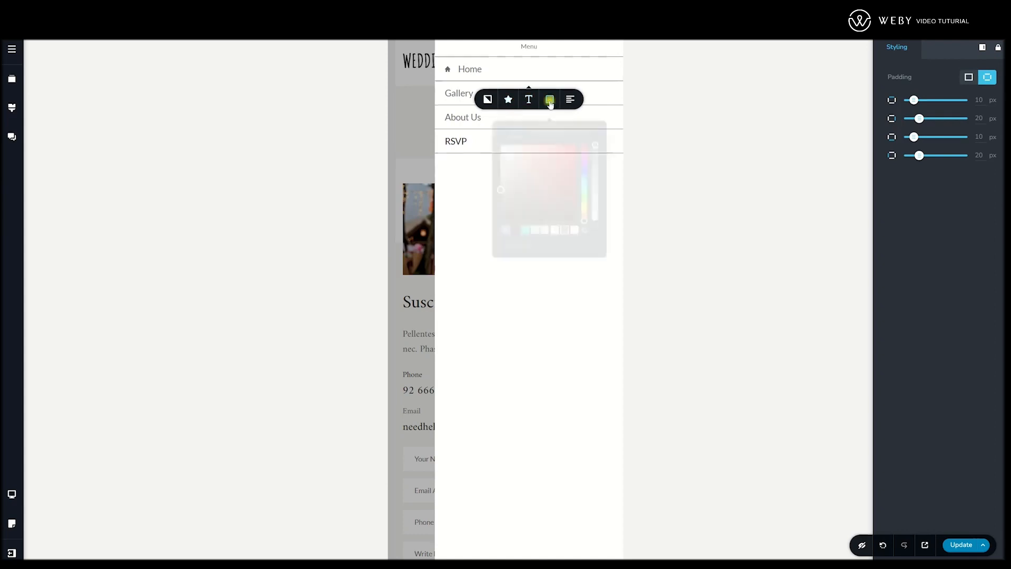
left_click(524, 227)
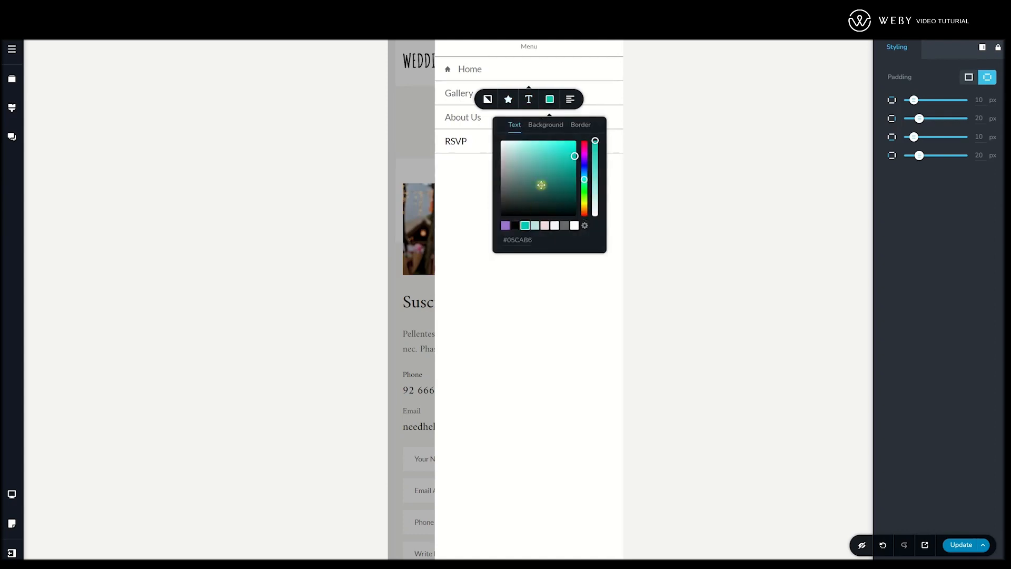
left_click(545, 125)
left_click(515, 226)
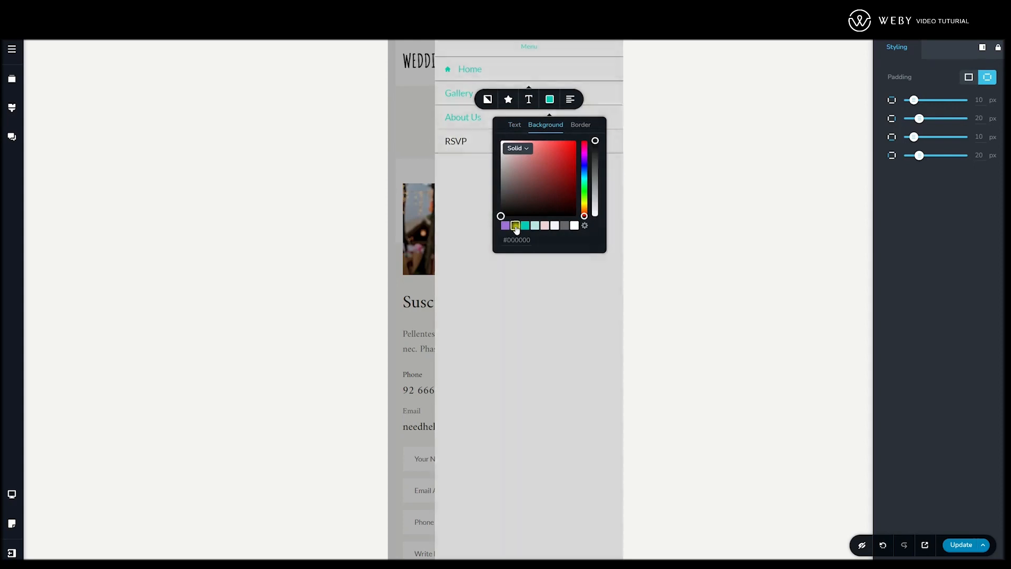
Try a white border on the drawer menu, and set both its border and background to pale pink #F5D4D1
left_click(581, 125)
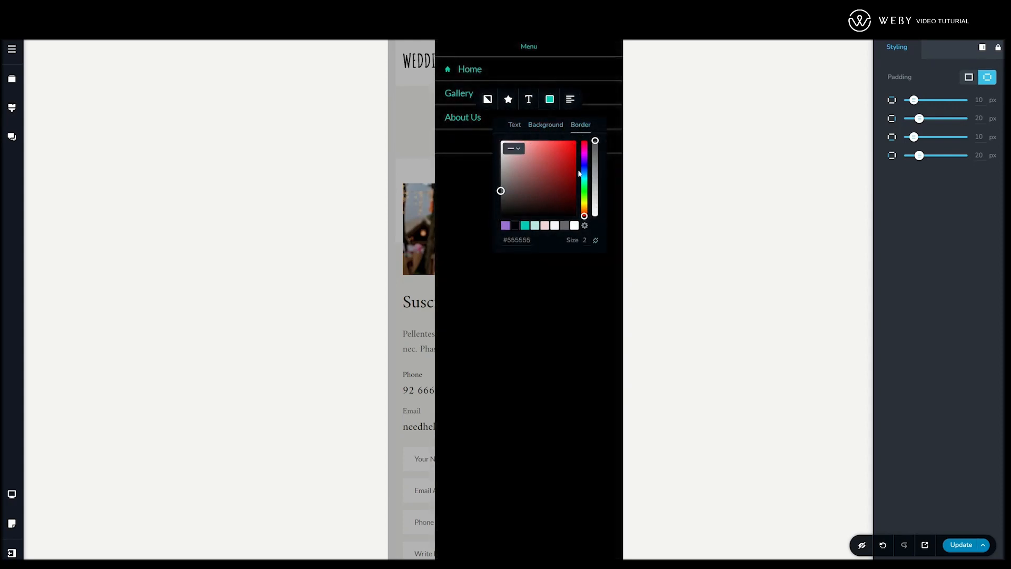
left_click(574, 226)
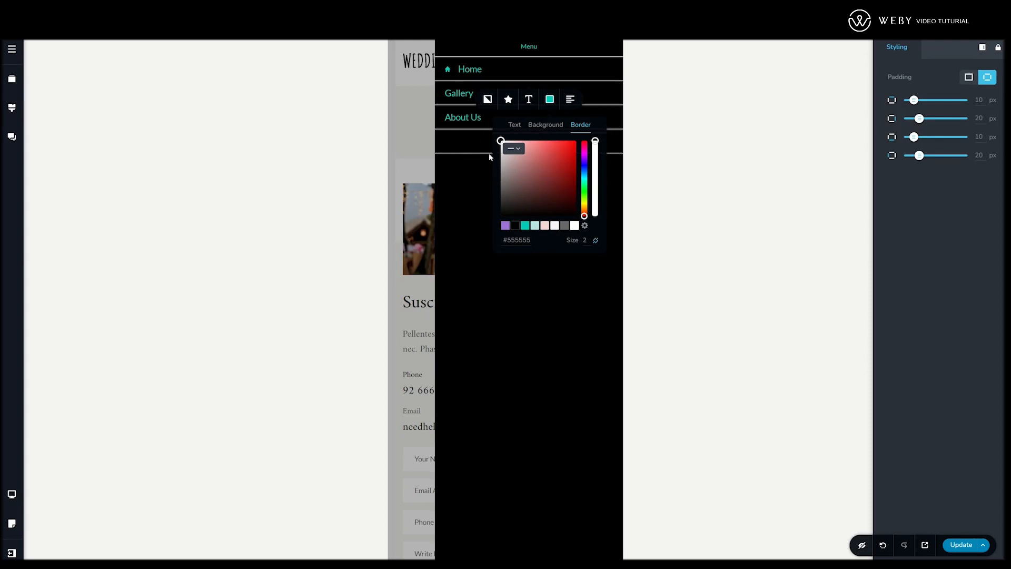
left_click(544, 226)
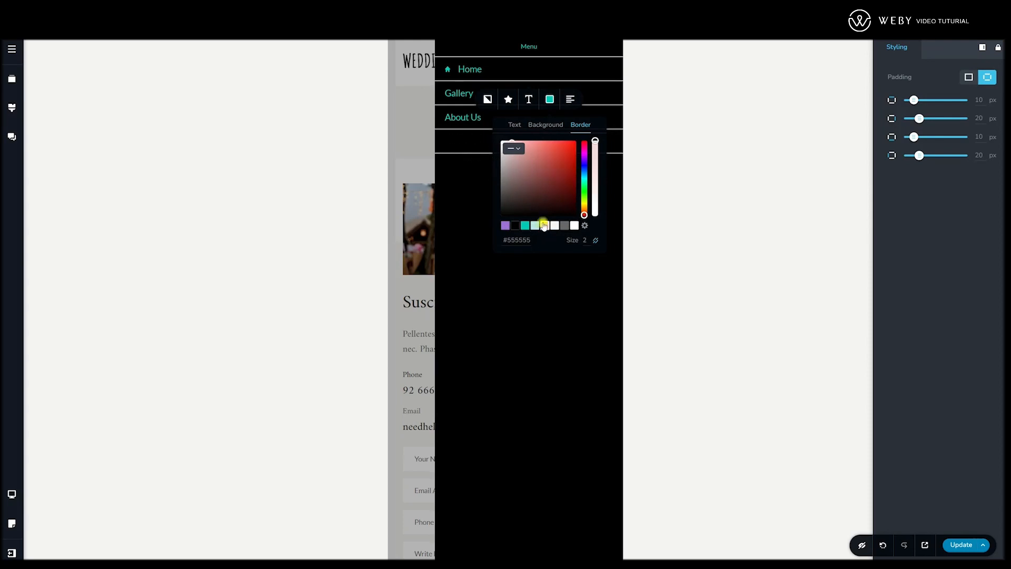
left_click(545, 125)
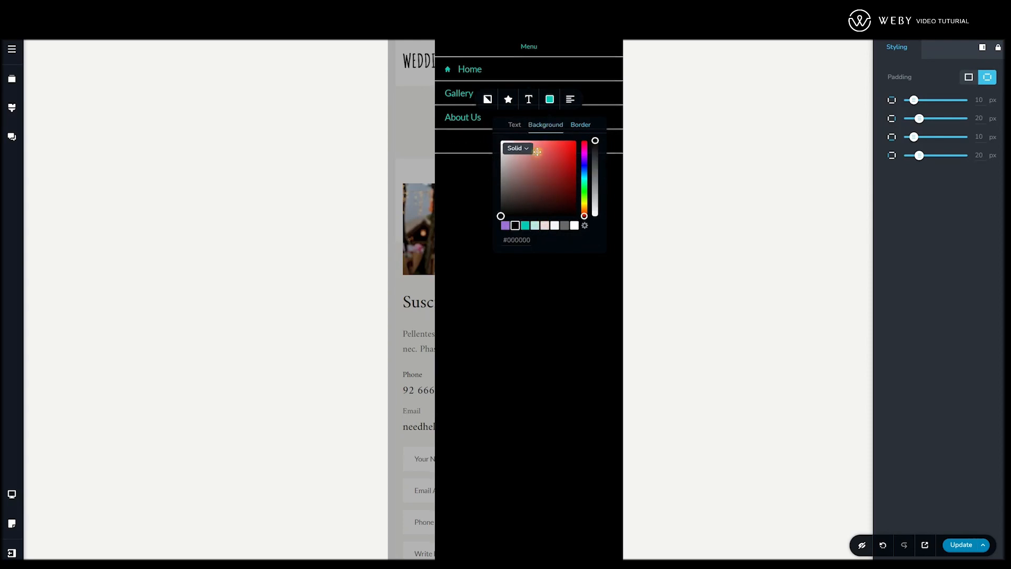
left_click(544, 226)
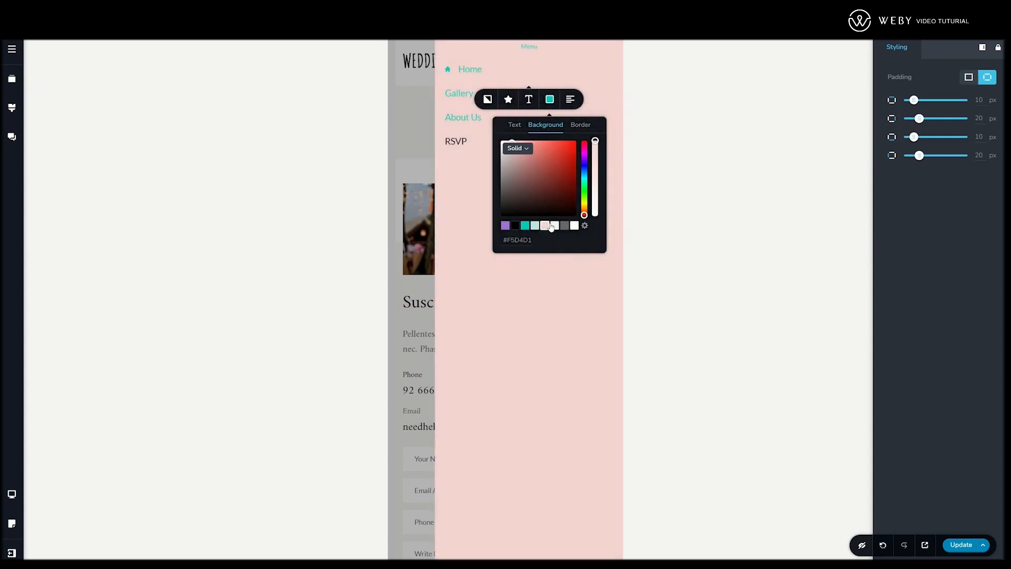
Try right alignment for the drawer's menu items and return them to left alignment
left_click(570, 99)
left_click(570, 100)
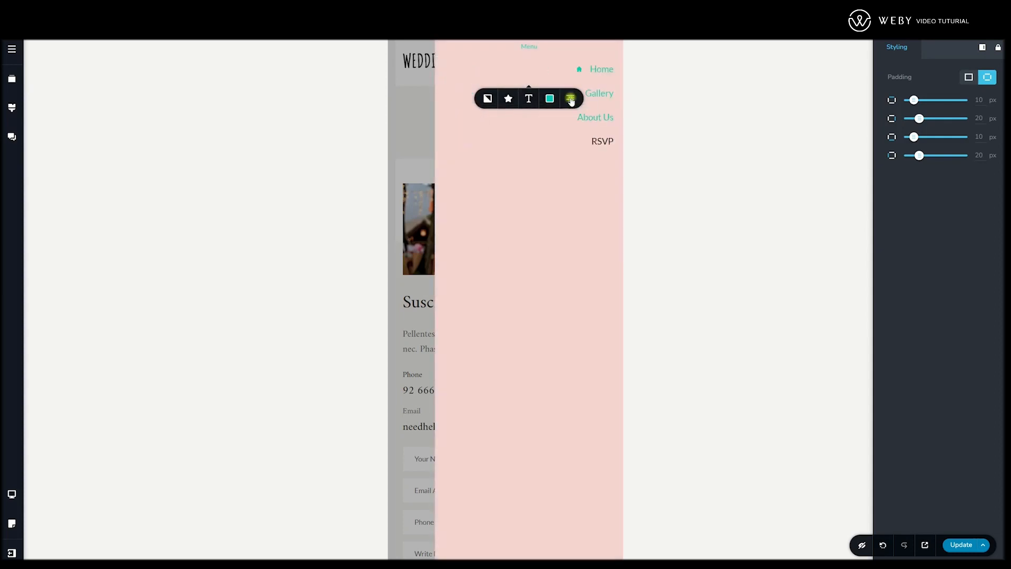
left_click(570, 100)
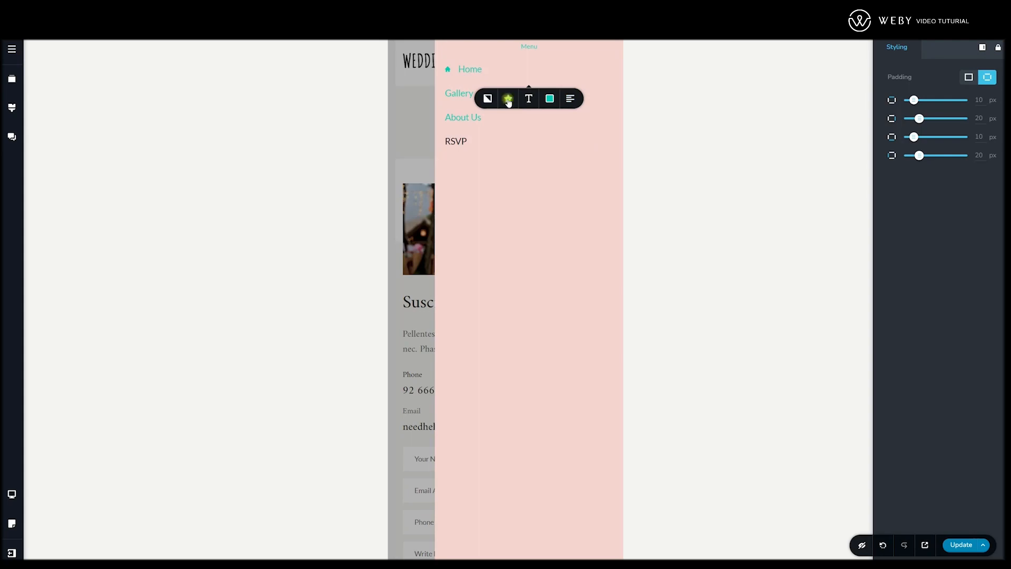
left_click(508, 99)
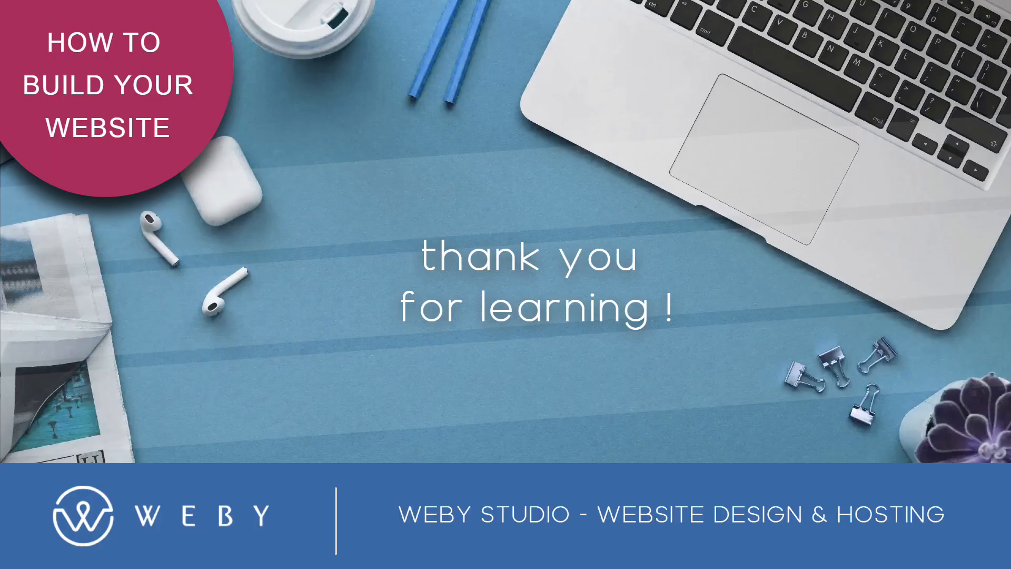